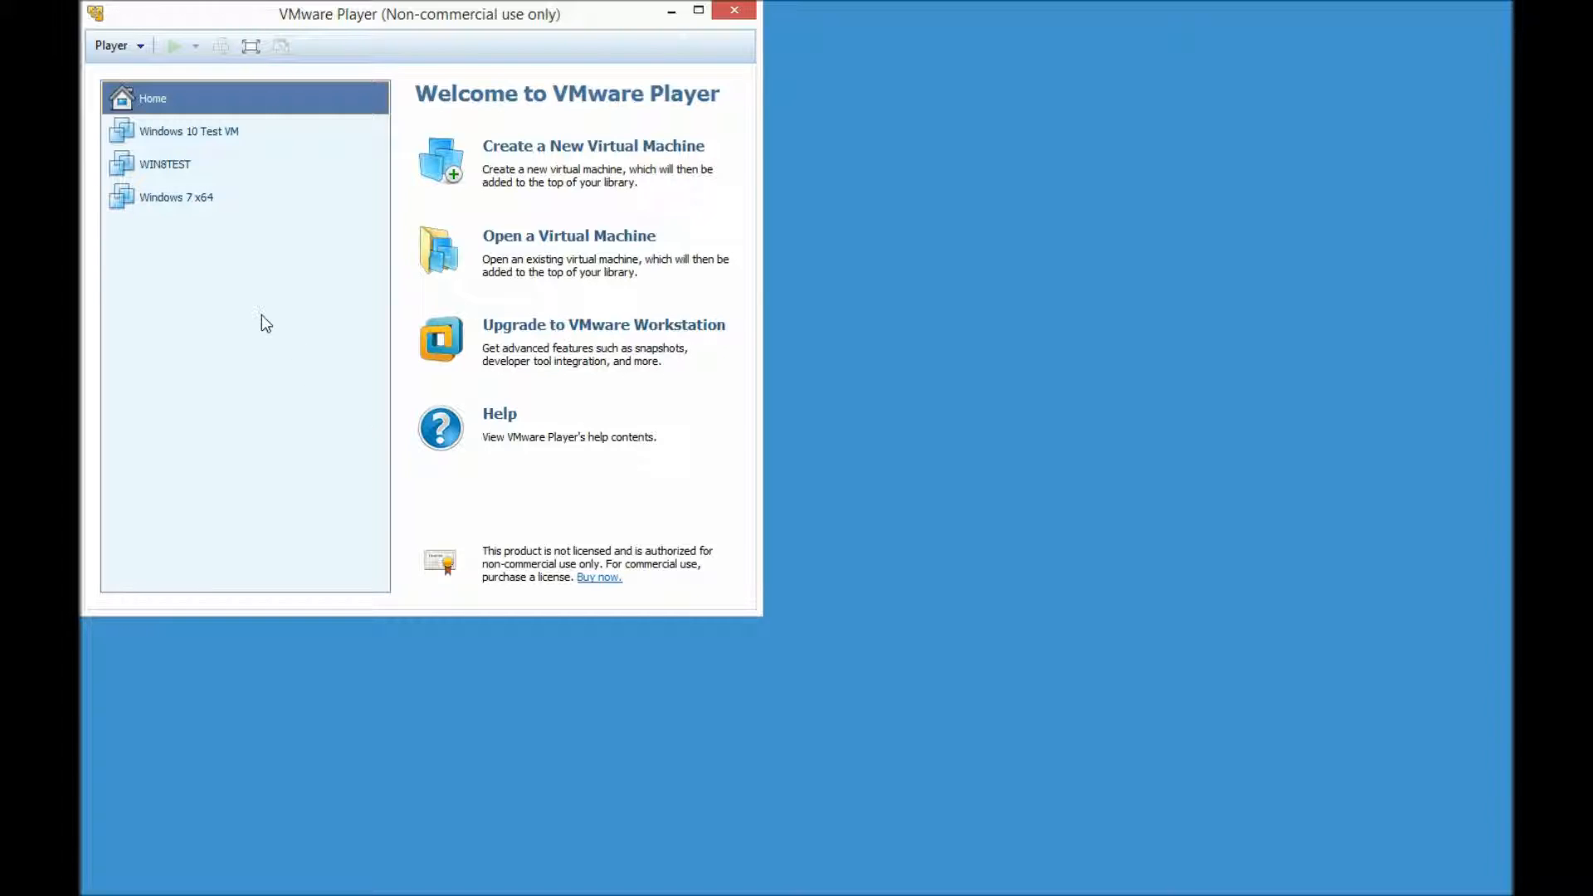
# - Select the Windows 10 Test VM to show its details: powered off, Windows 10 x64, 8 GB RAM
pyautogui.click(186, 133)
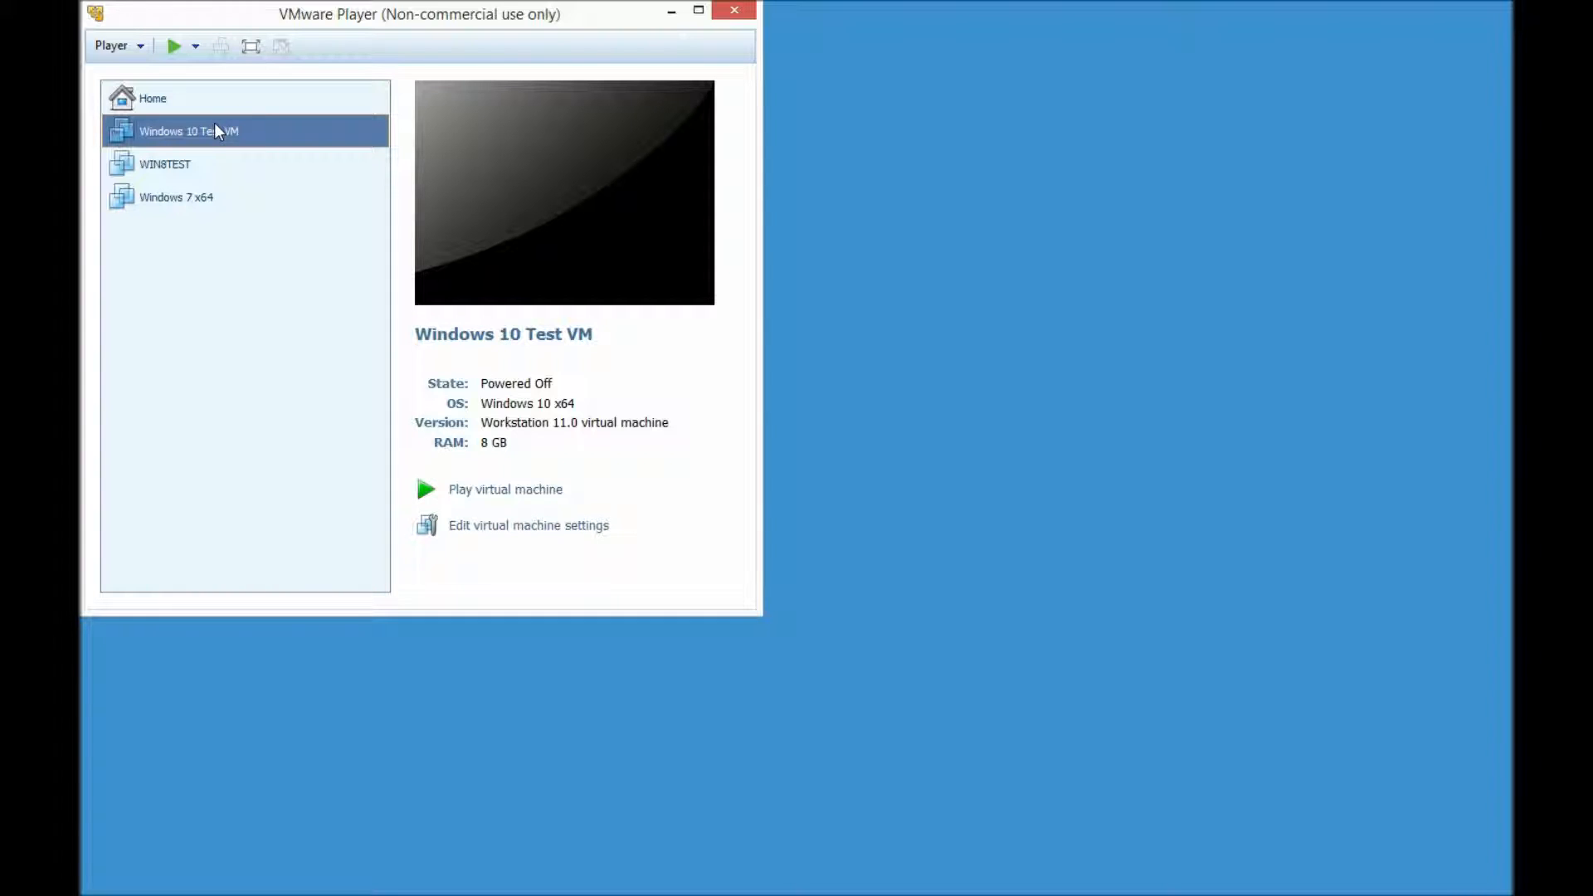
# - Power on the Windows 10 Test VM, accept the USB notice, and sign in with the account password
pyautogui.click(505, 491)
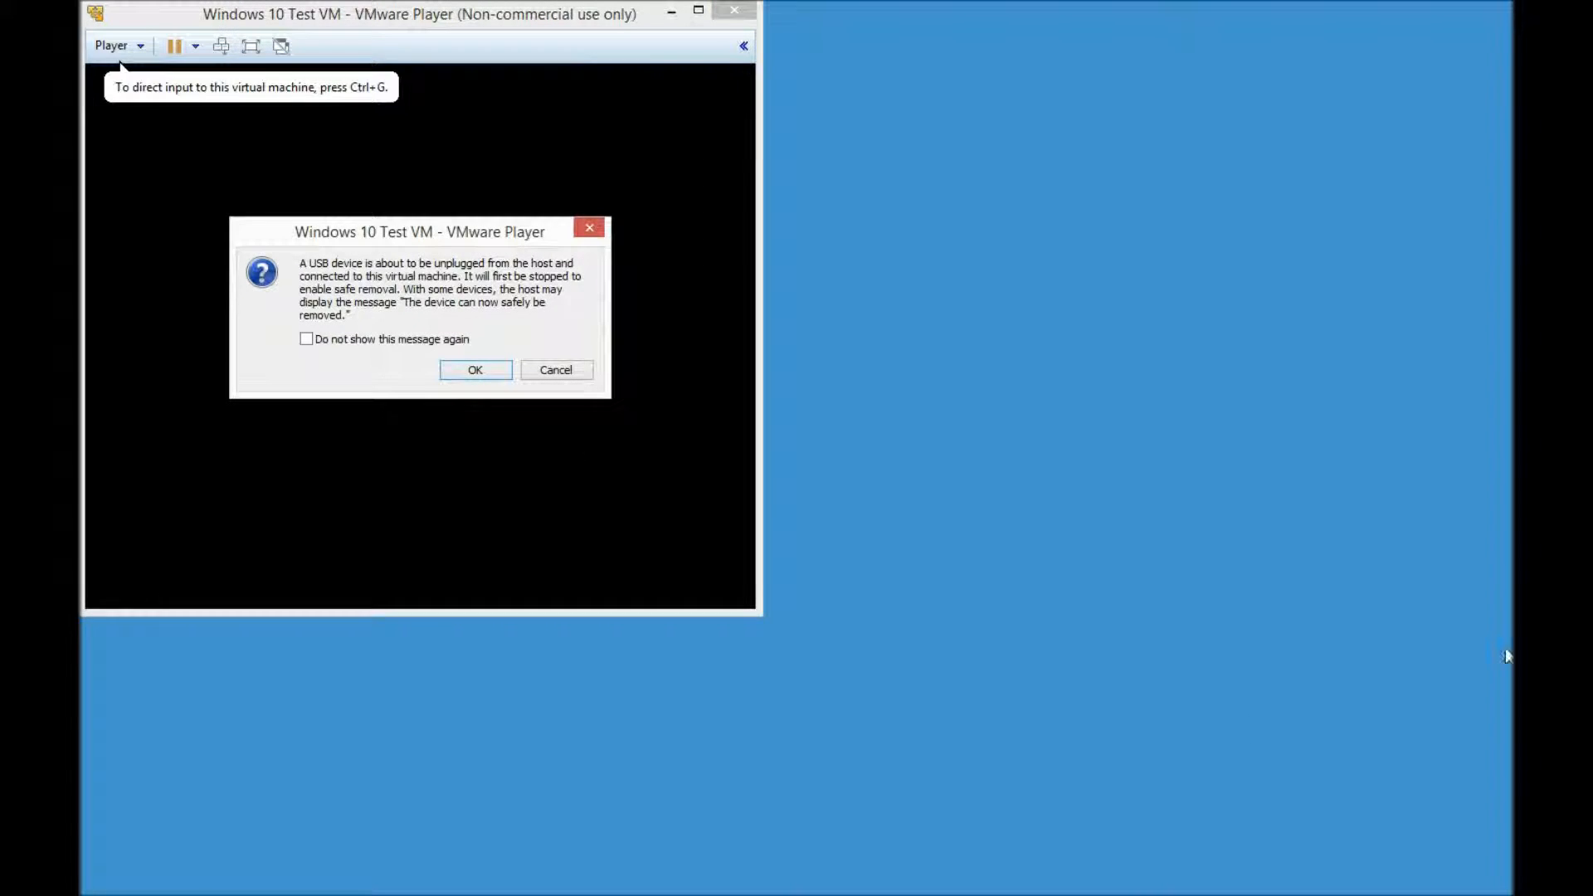
pyautogui.click(459, 374)
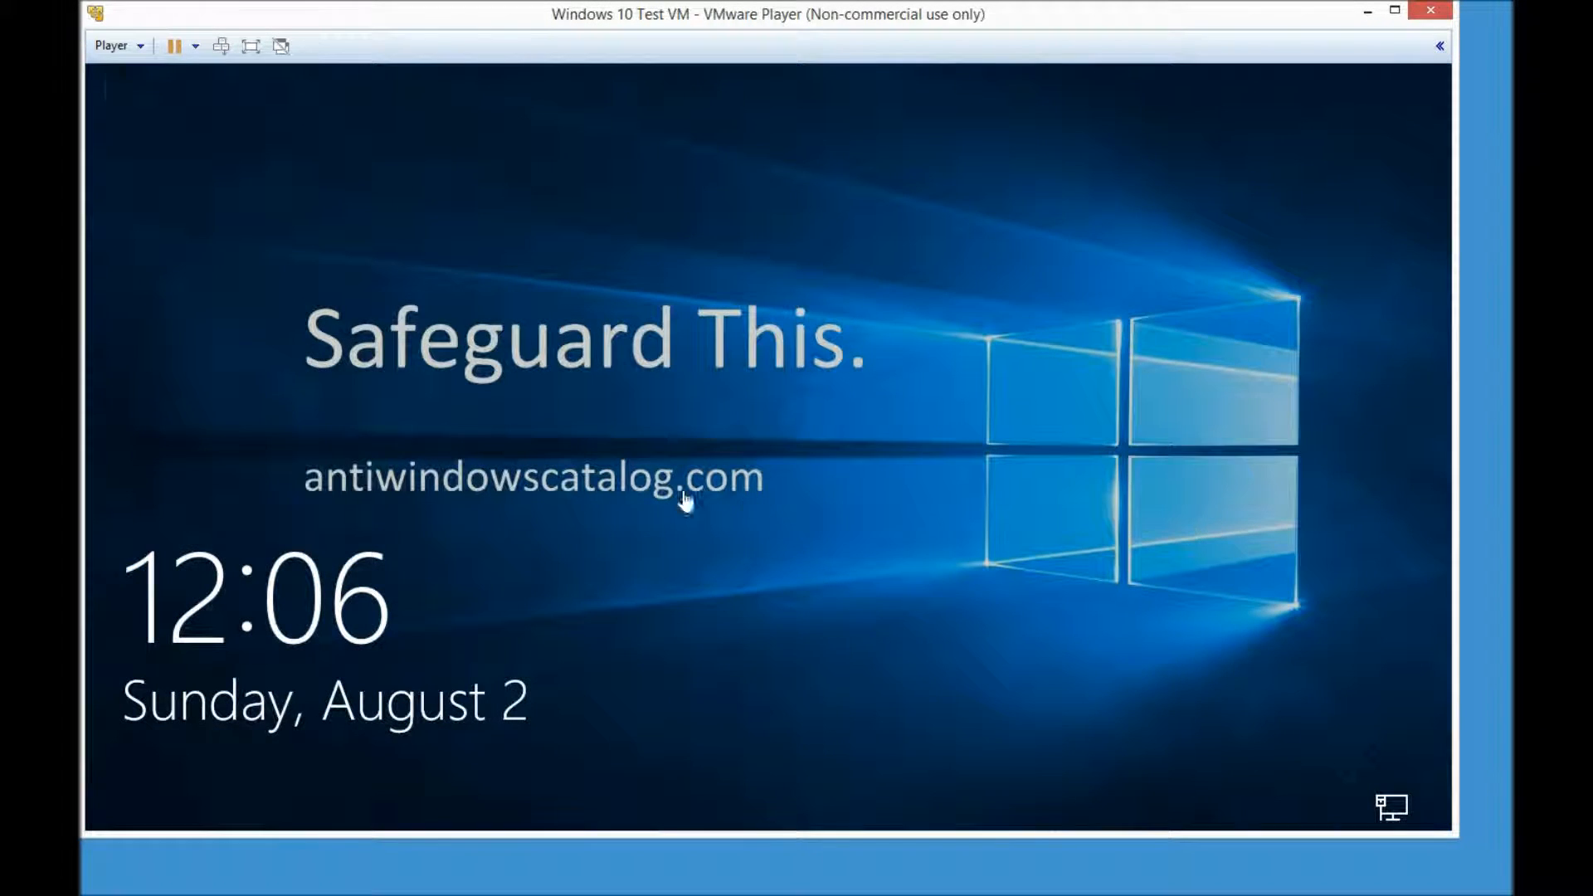
pyautogui.click(670, 550)
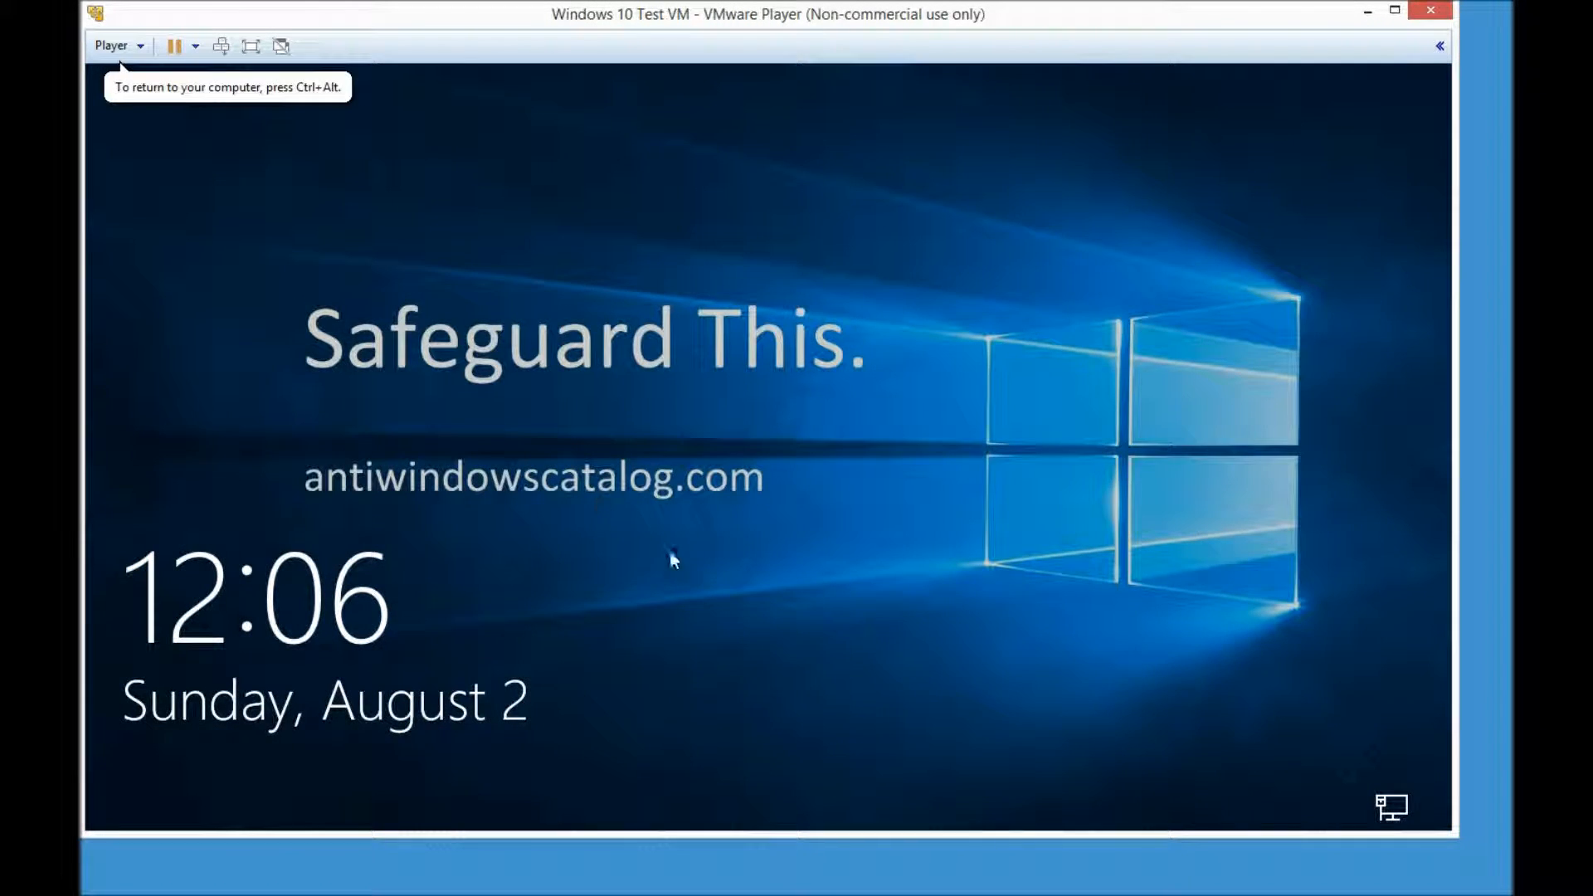
pyautogui.write('••••••••')
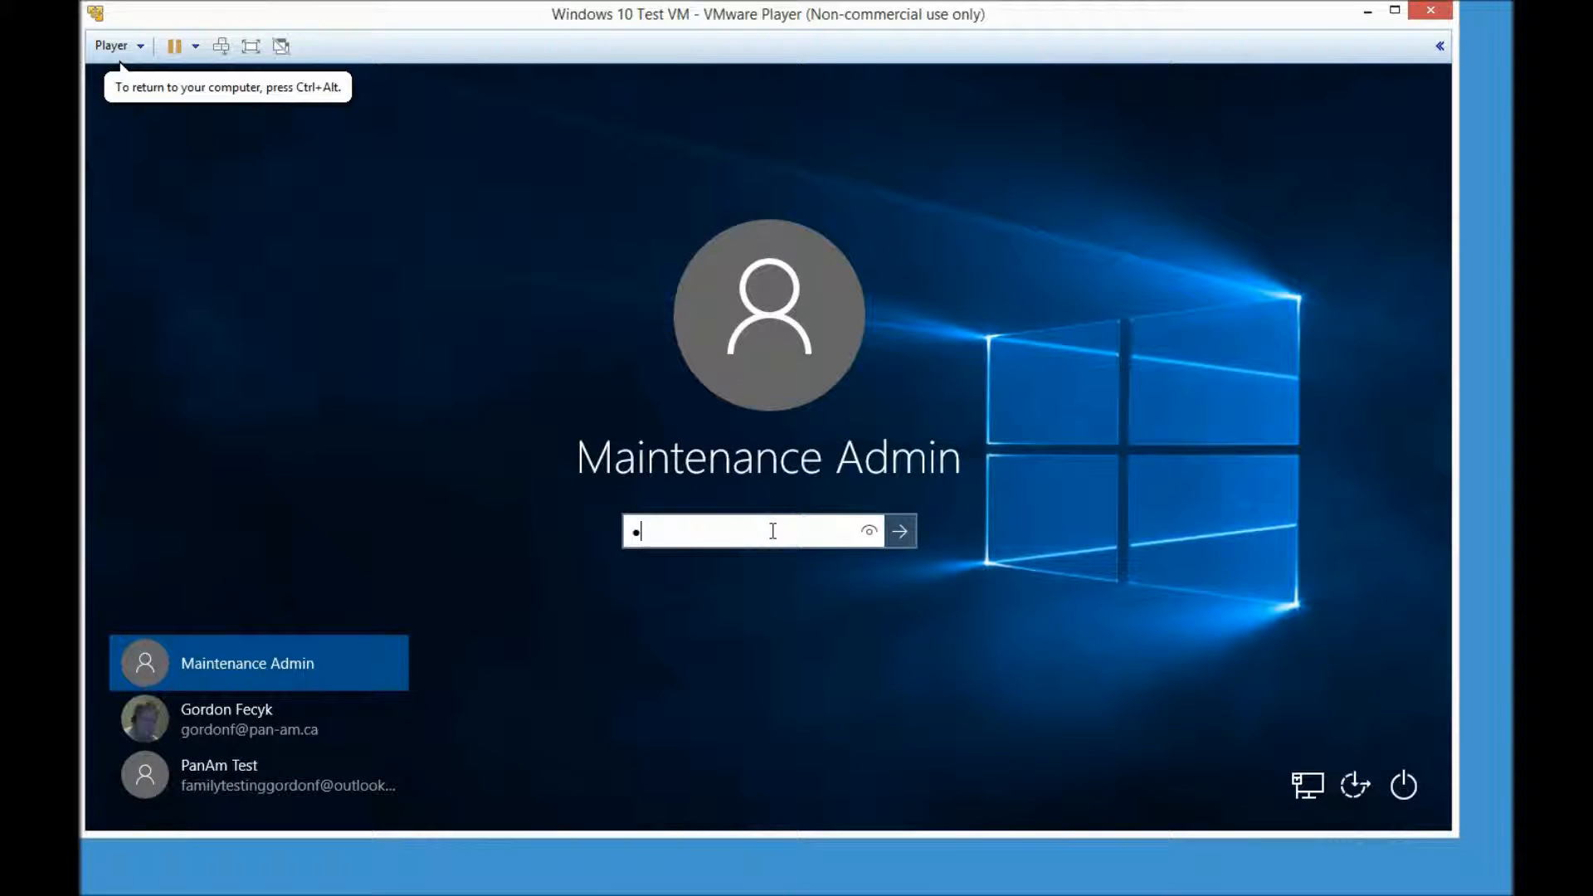
pyautogui.write('•••••')
pyautogui.press('Return')
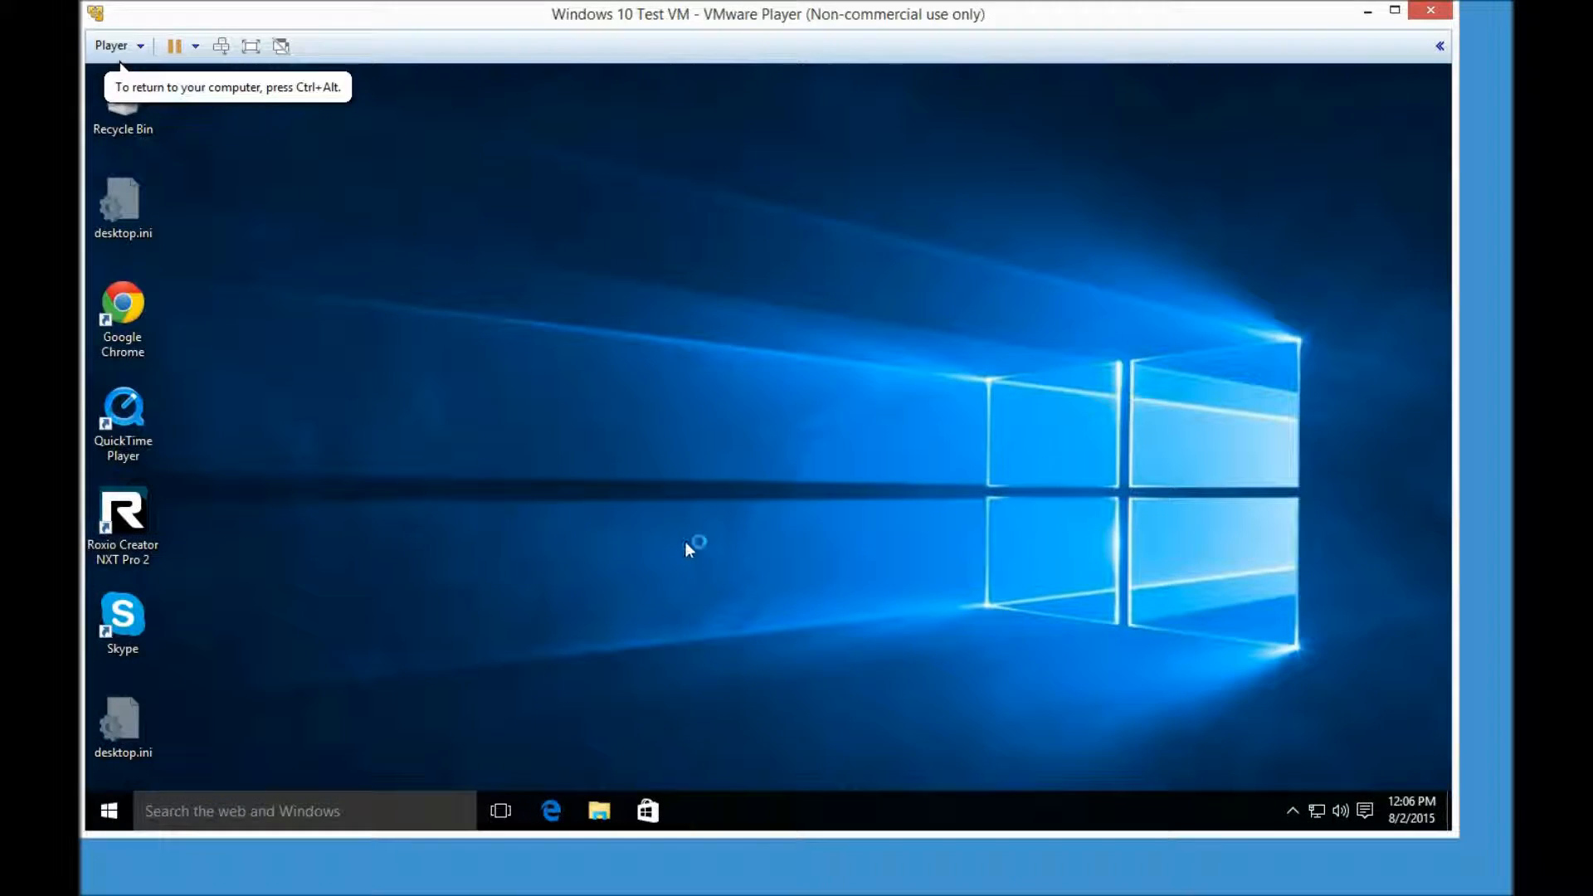
# - Open File Explorer and navigate to the C:\Windows\System32\Sysprep folder
pyautogui.click(616, 792)
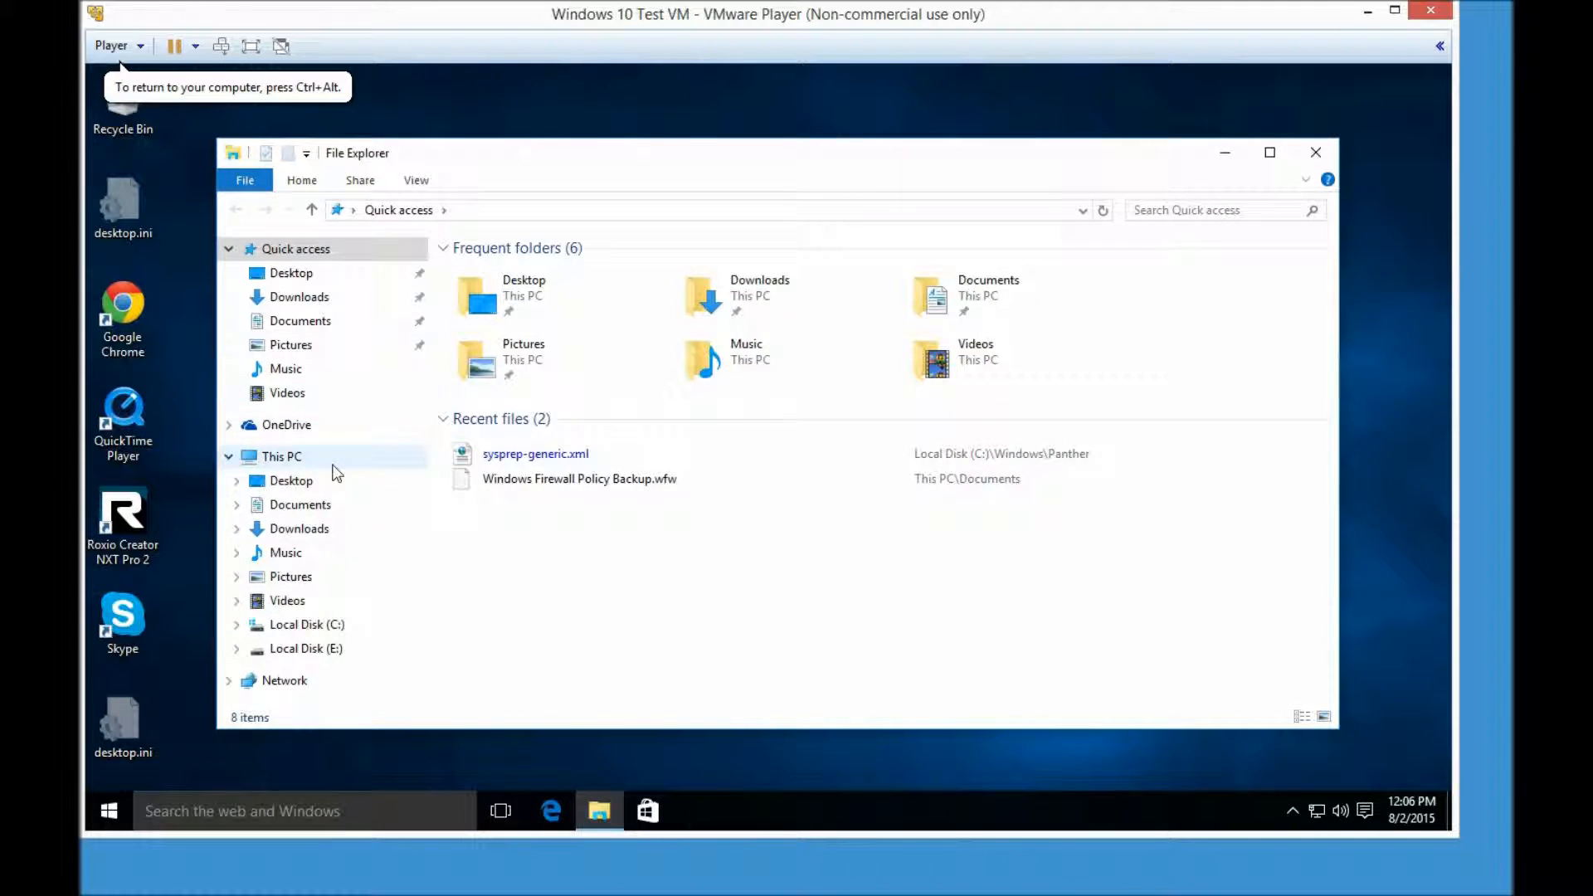
pyautogui.click(238, 626)
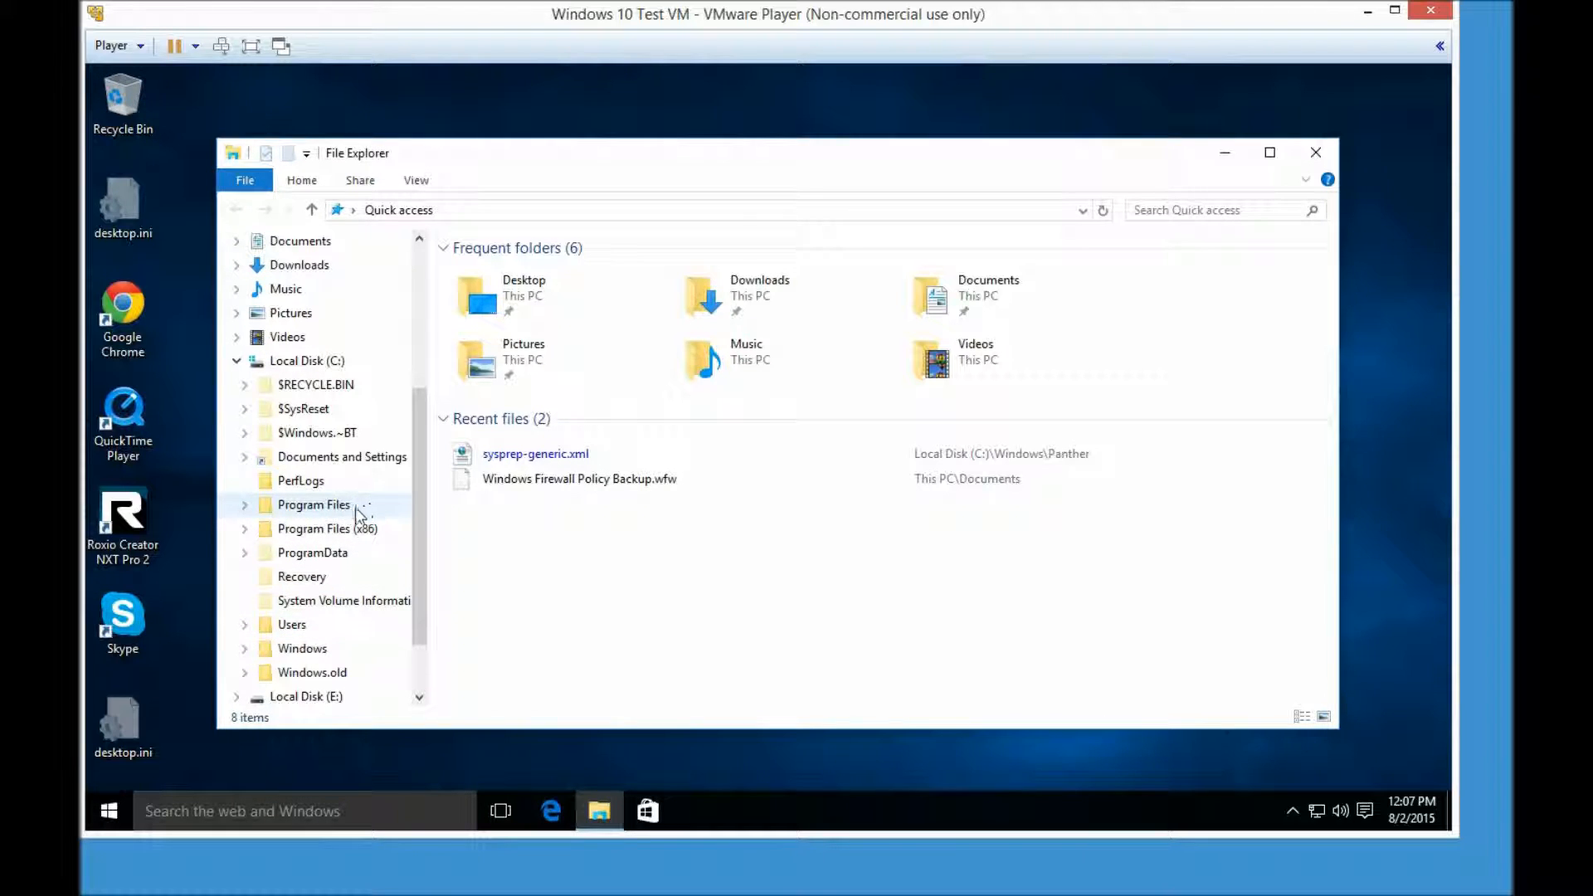
pyautogui.click(245, 648)
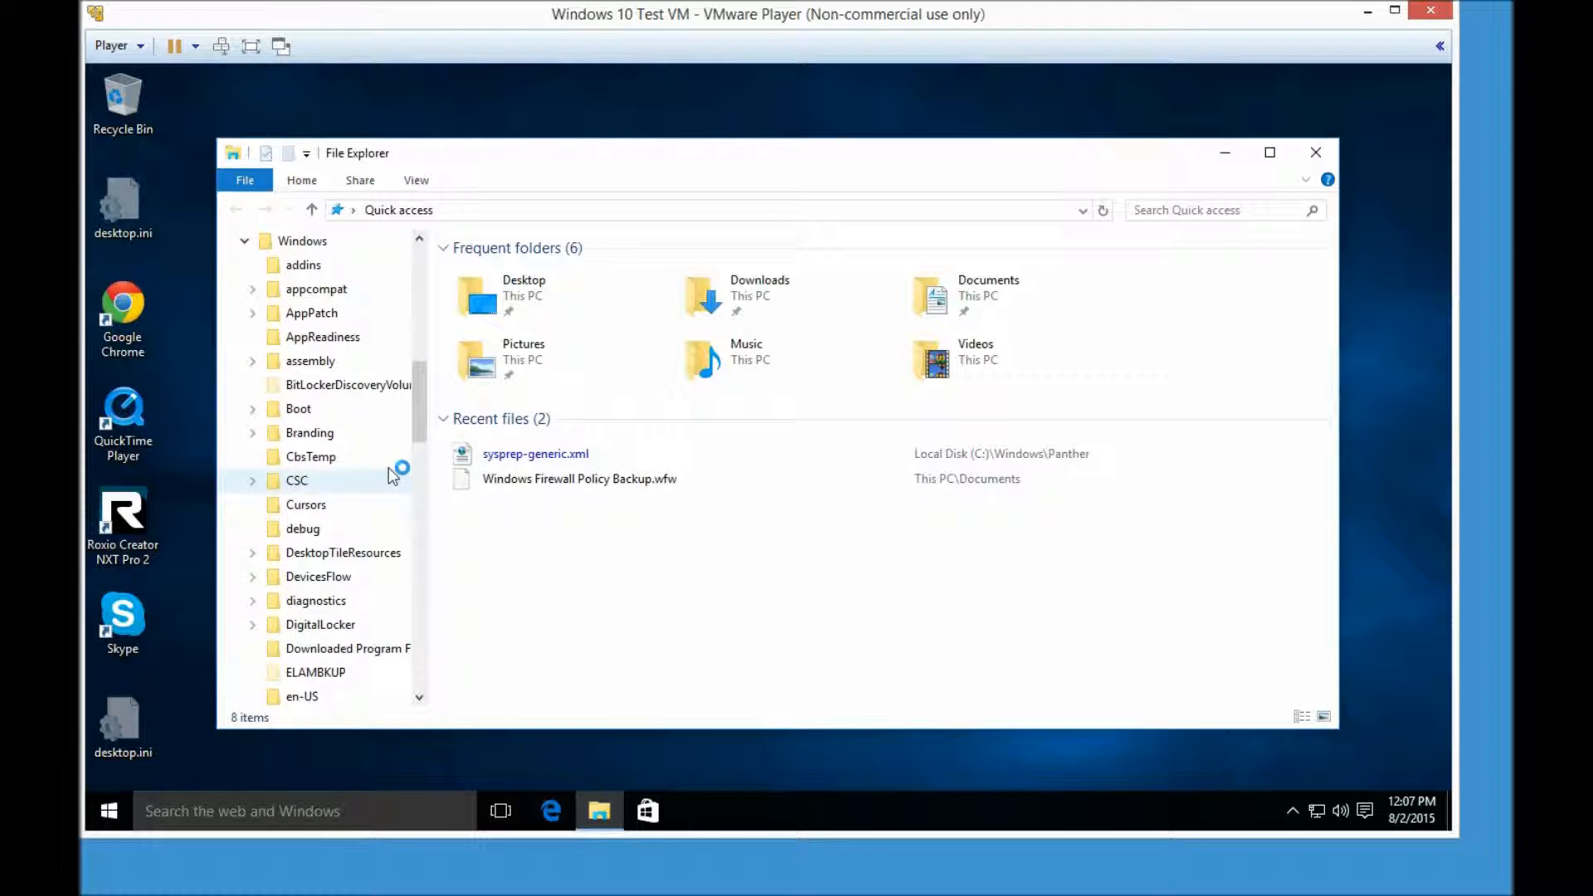
pyautogui.moveTo(420, 398); pyautogui.dragTo(421, 587)
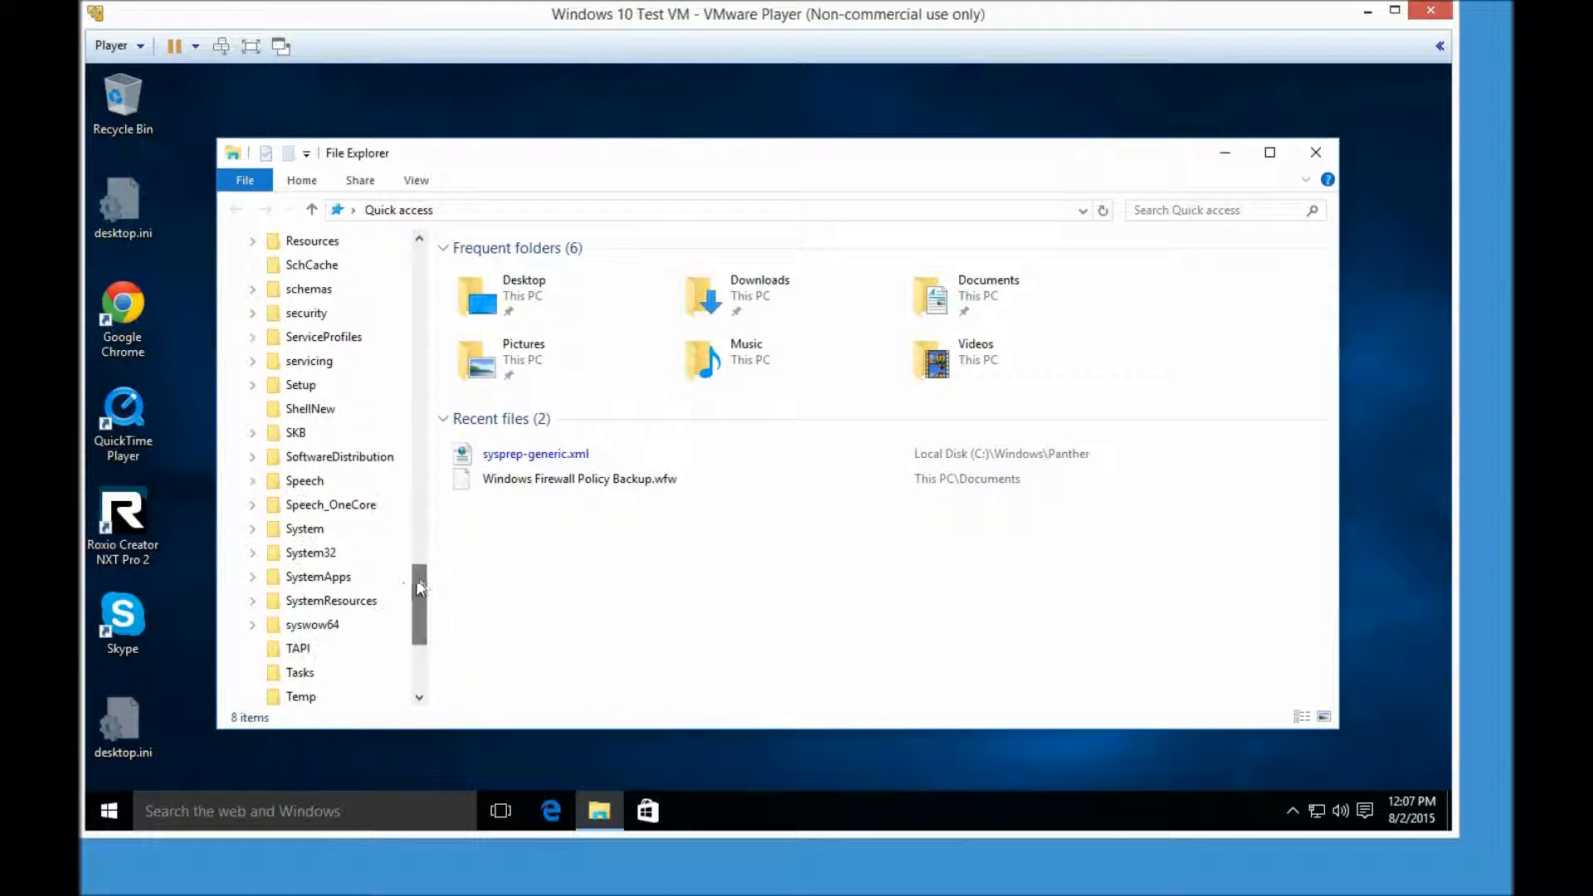
pyautogui.click(260, 555)
pyautogui.moveTo(419, 440); pyautogui.dragTo(419, 601)
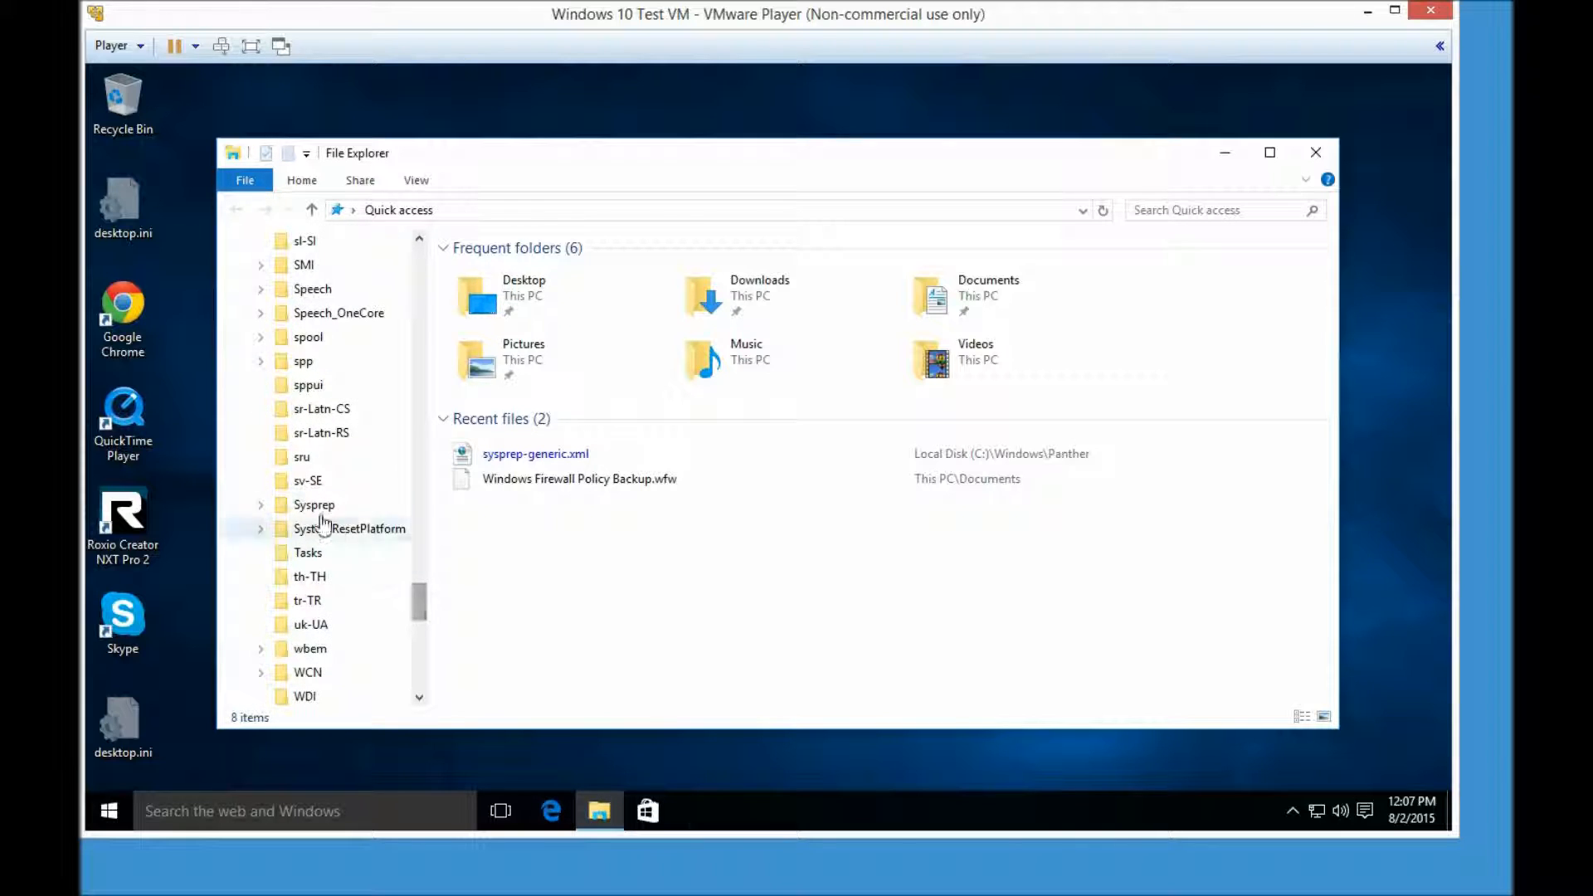
pyautogui.click(320, 510)
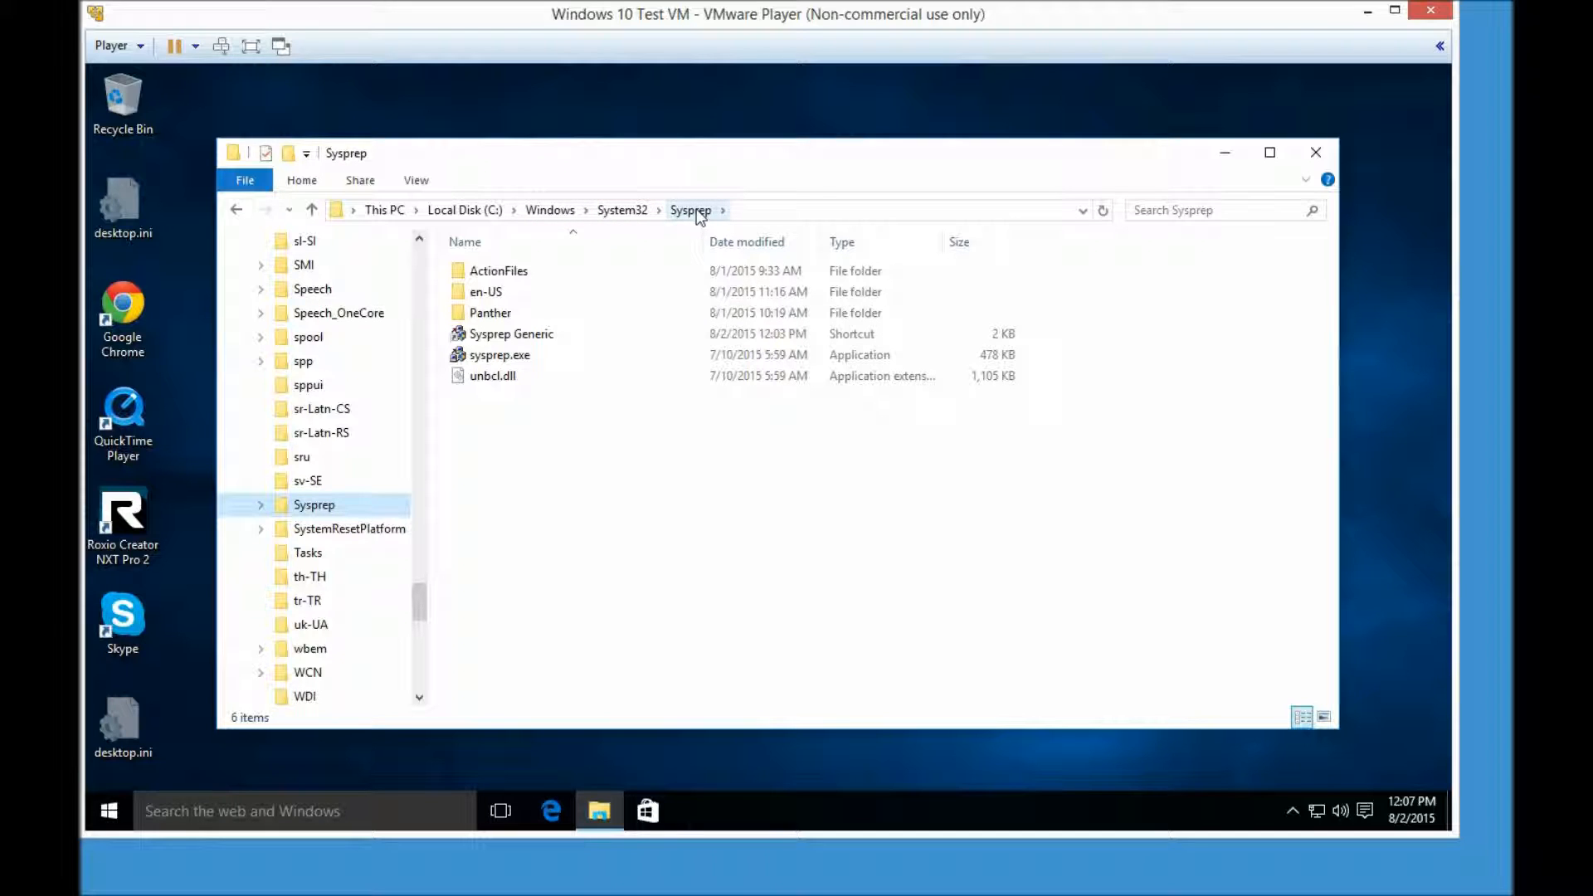
pyautogui.rightClick(525, 335)
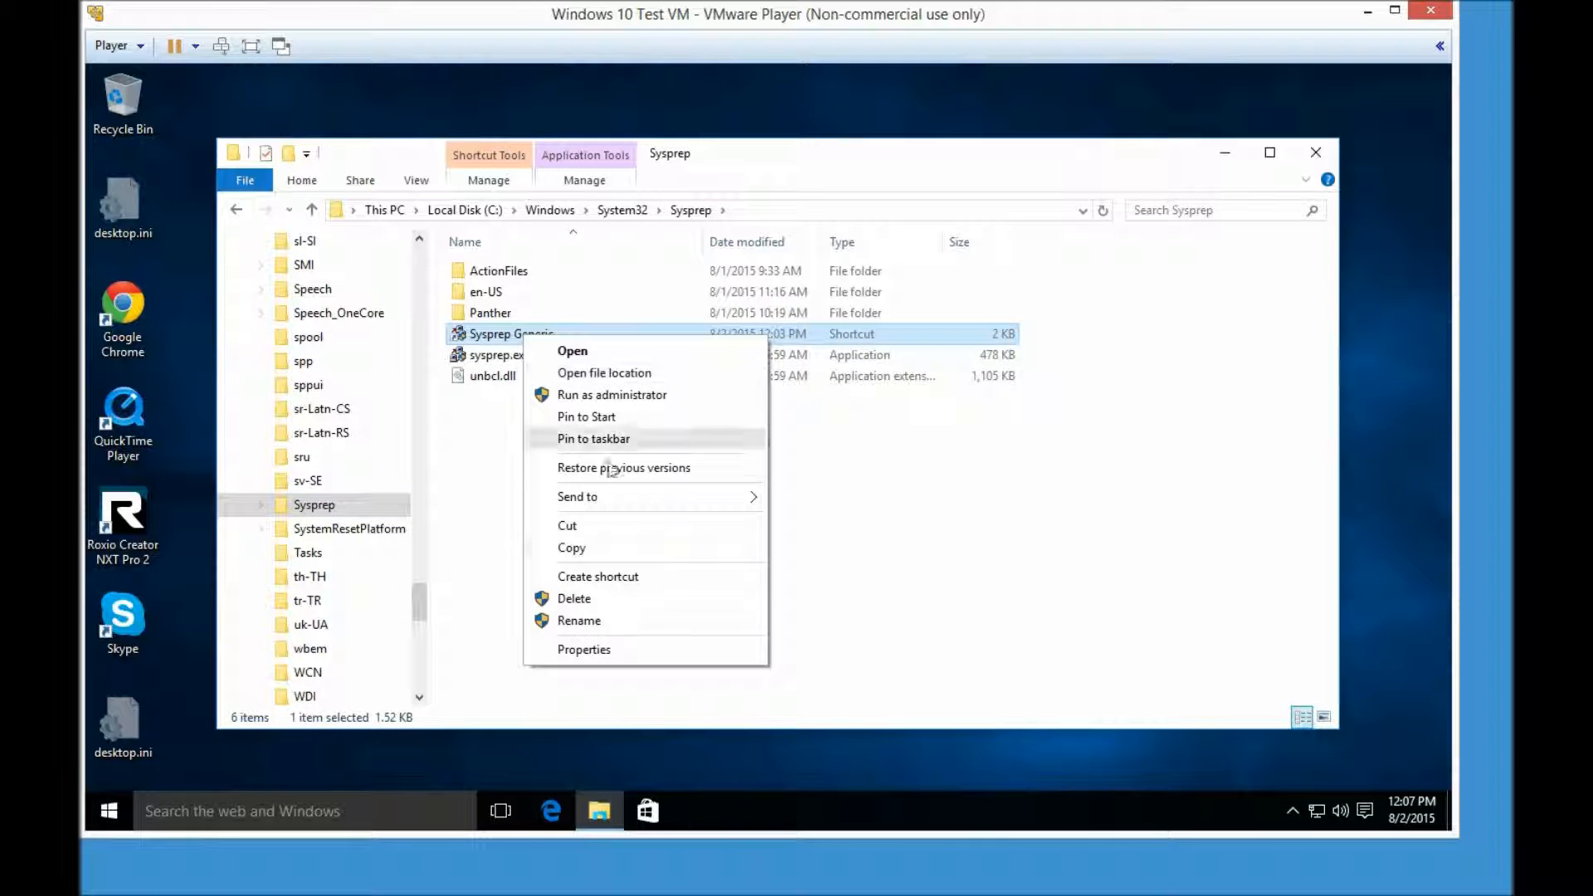
pyautogui.click(612, 647)
pyautogui.click(736, 453)
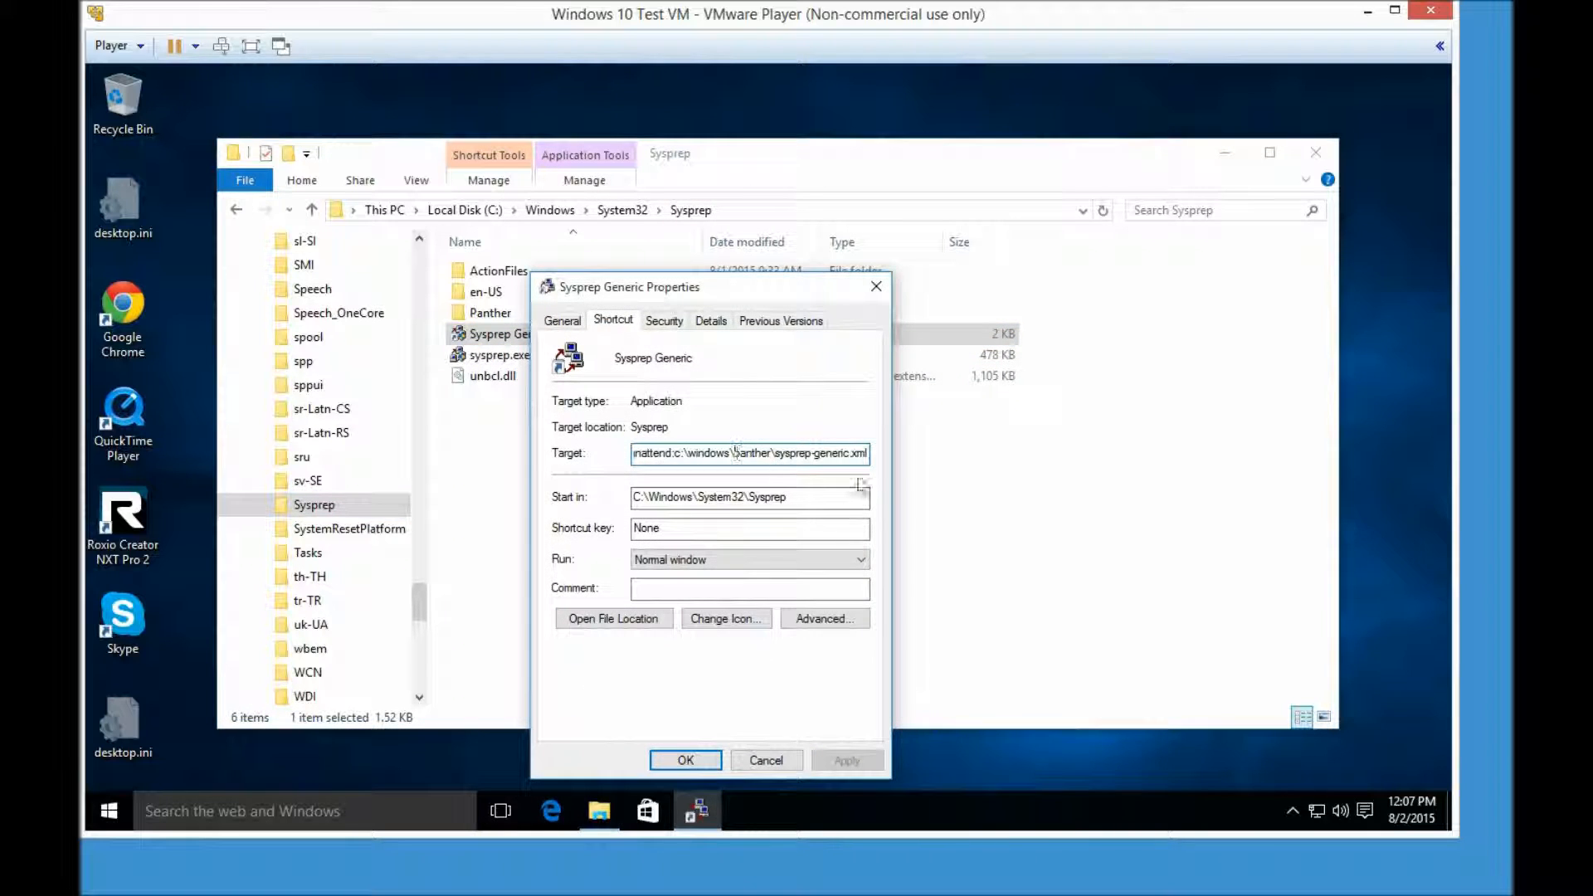
pyautogui.press('Home')
pyautogui.hotkey('ctrl', 'Right')
pyautogui.hotkey('ctrl', 'Right')
pyautogui.hotkey('ctrl', 'Right')
pyautogui.hotkey('ctrl', 'Right')
pyautogui.hotkey('ctrl', 'Right')
pyautogui.hotkey('ctrl', 'Right')
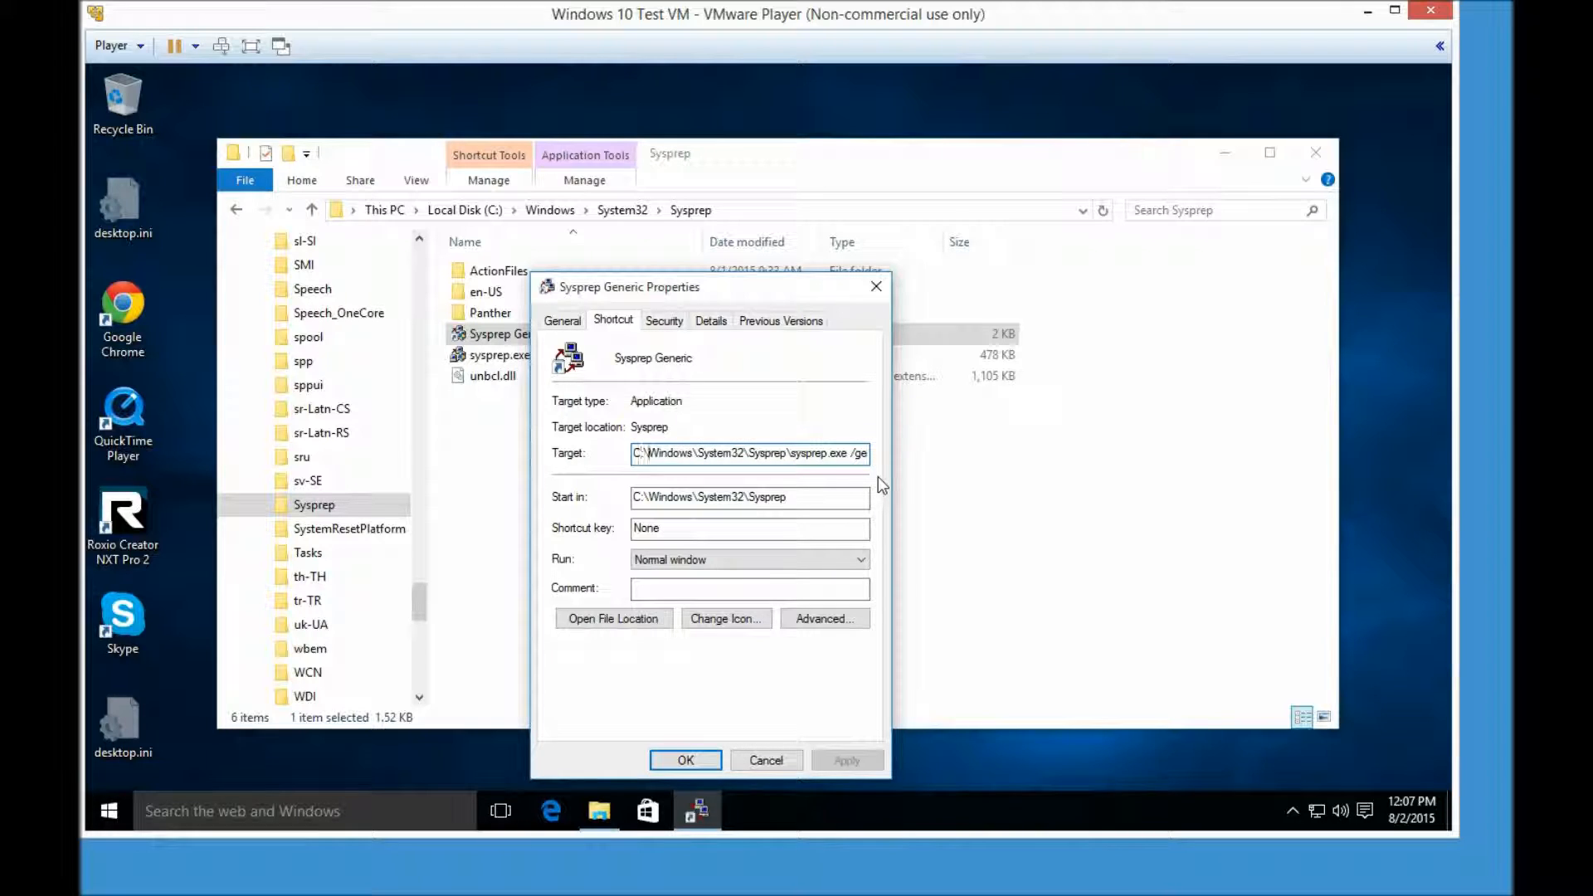
pyautogui.hotkey('ctrl', 'Right')
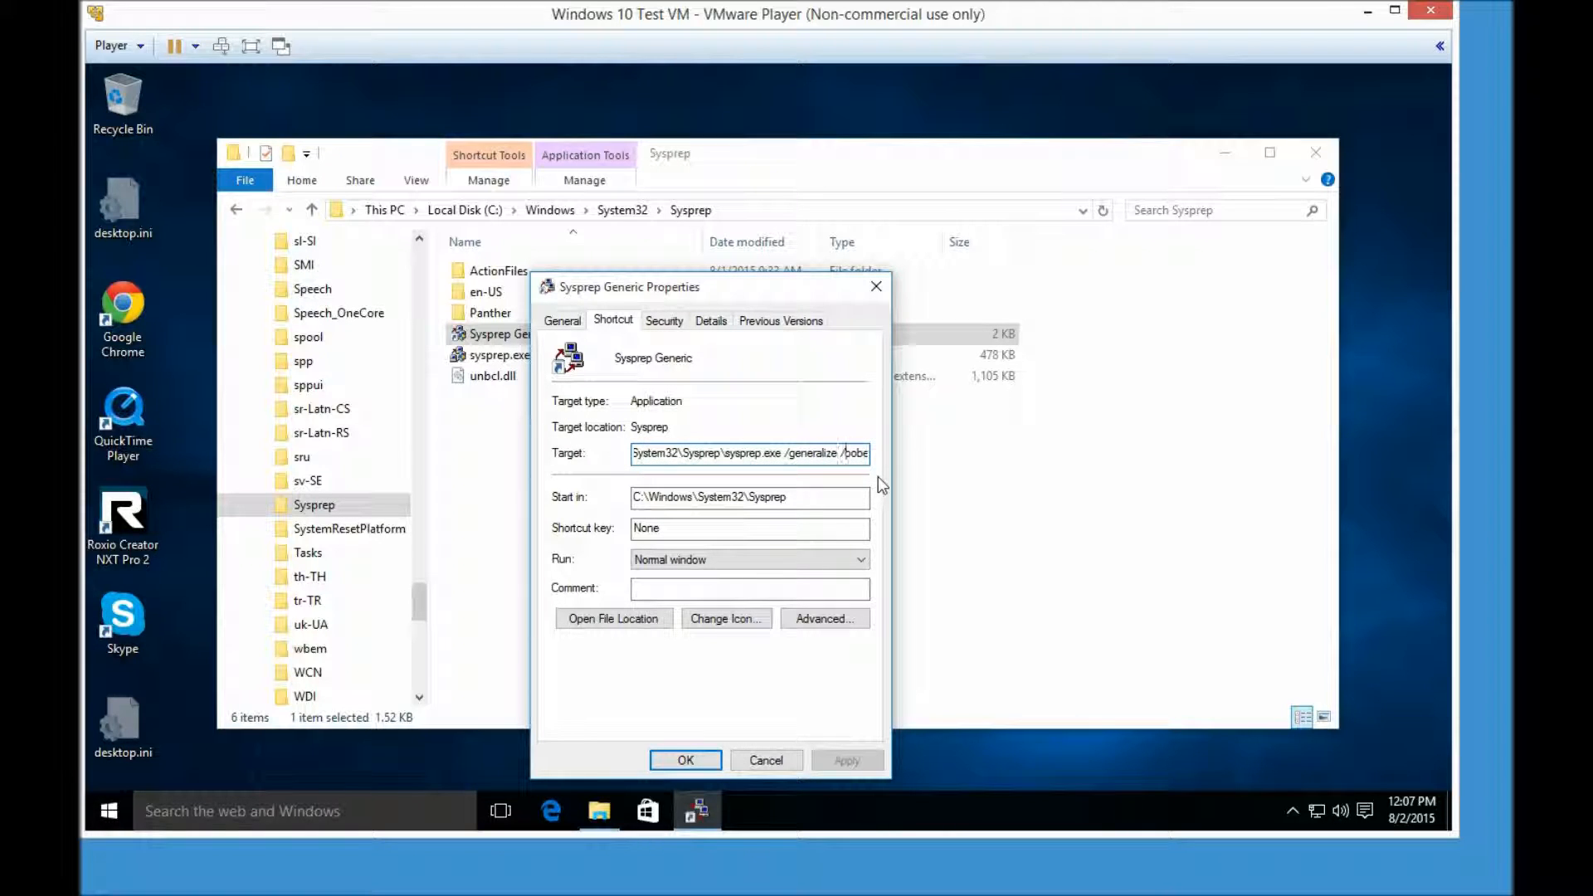
pyautogui.hotkey('ctrl', 'Right')
pyautogui.hotkey('ctrl', 'Right')
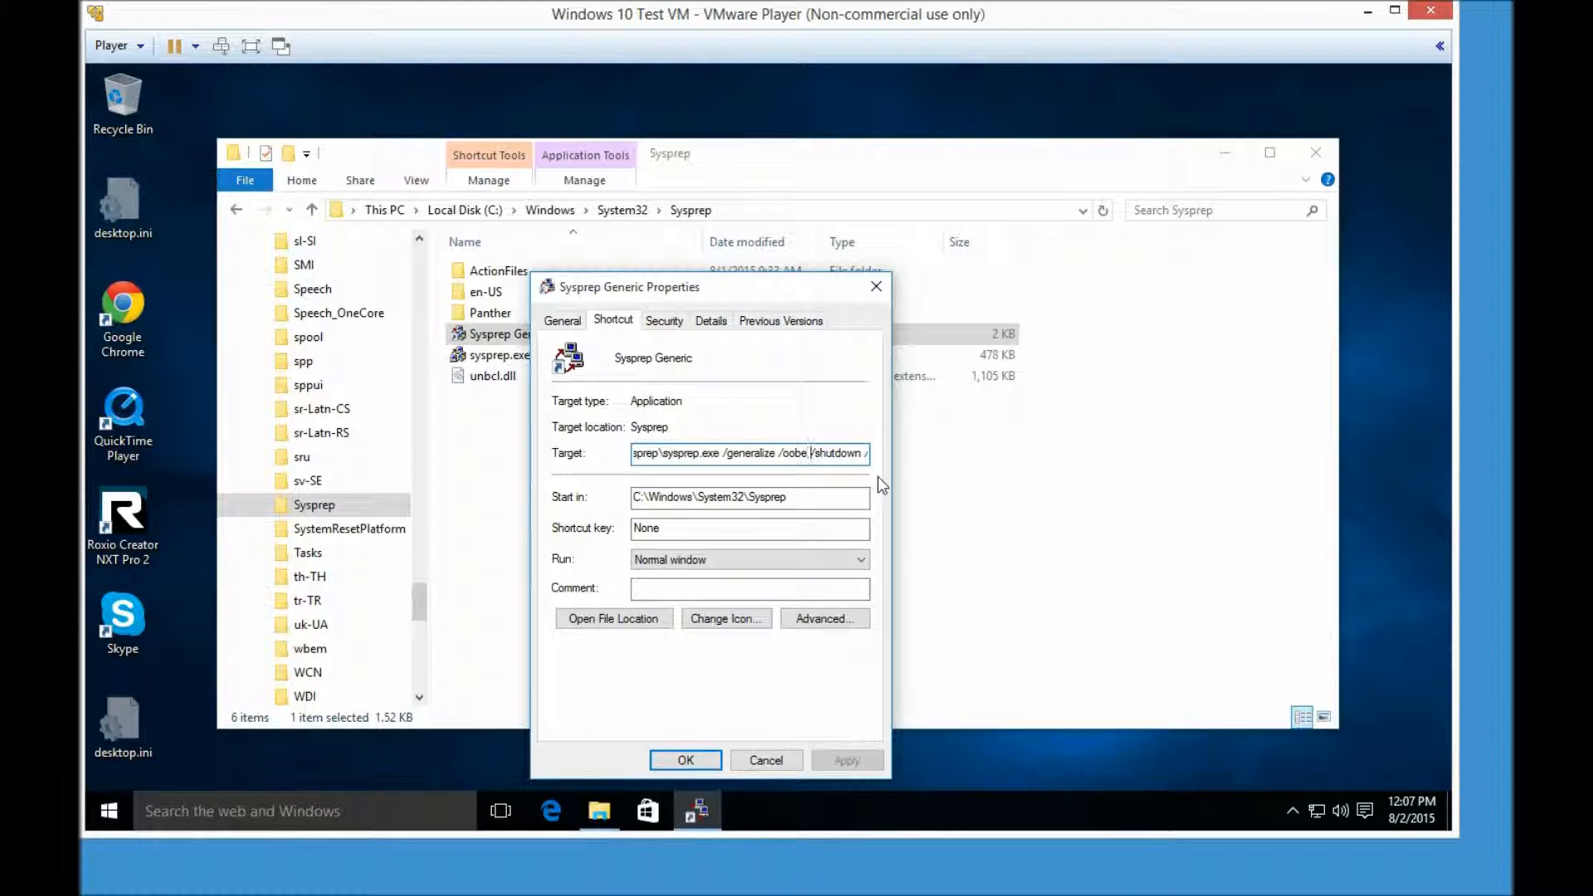
pyautogui.hotkey('ctrl', 'Right')
pyautogui.hotkey('ctrl', 'Right')
pyautogui.hotkey('ctrl', 'Right')
pyautogui.hotkey('ctrl', 'Right')
pyautogui.hotkey('ctrl', 'Right')
pyautogui.hotkey('ctrl', 'Right')
pyautogui.hotkey('ctrl', 'Right')
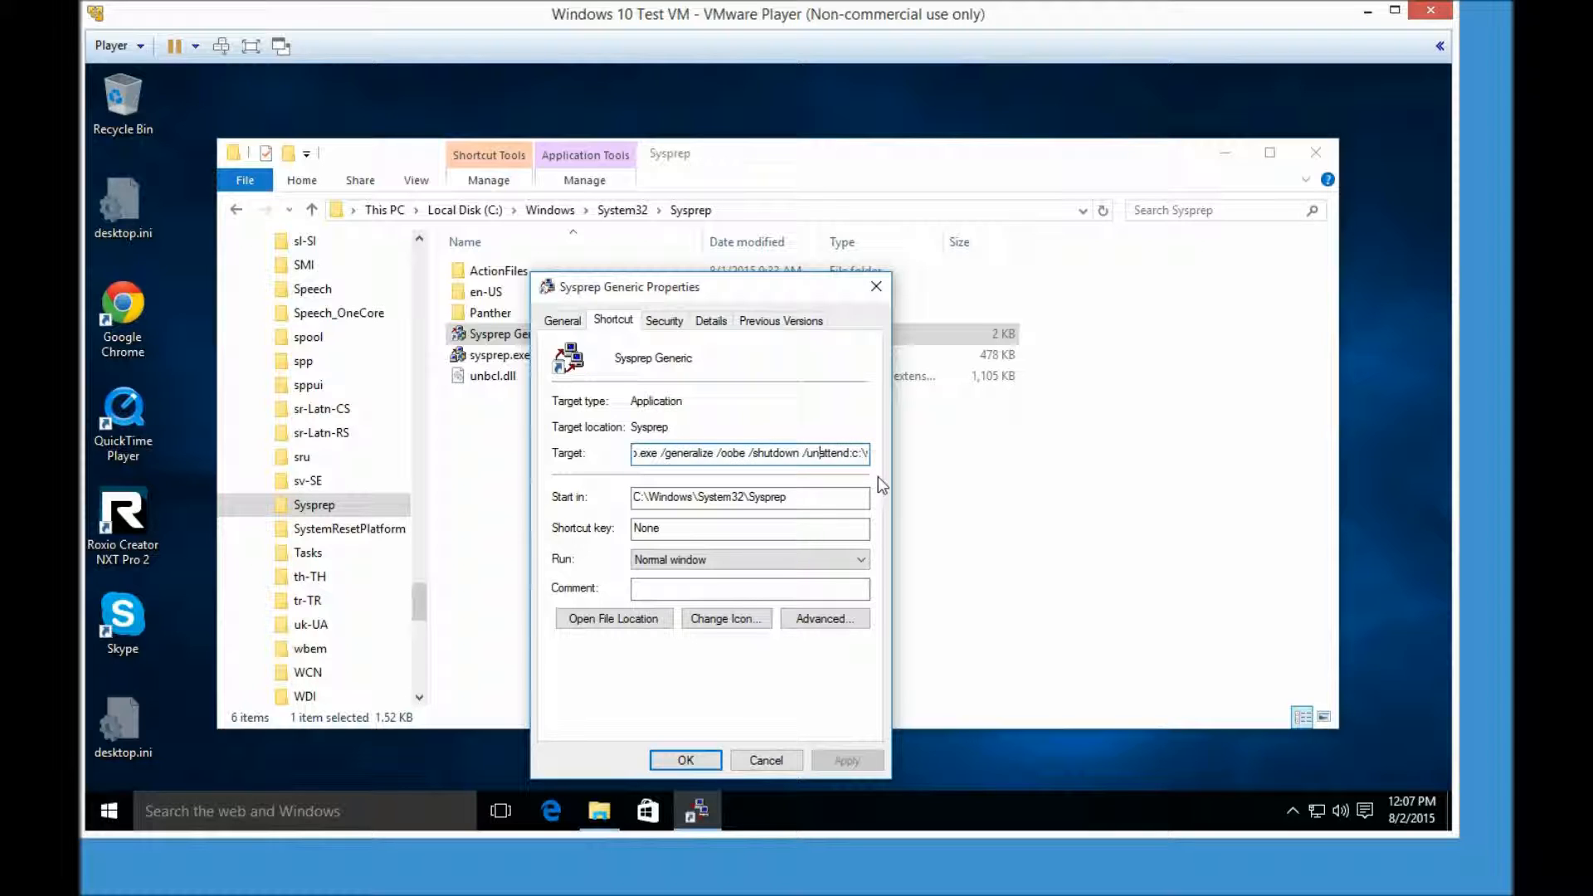
pyautogui.hotkey('ctrl', 'Right')
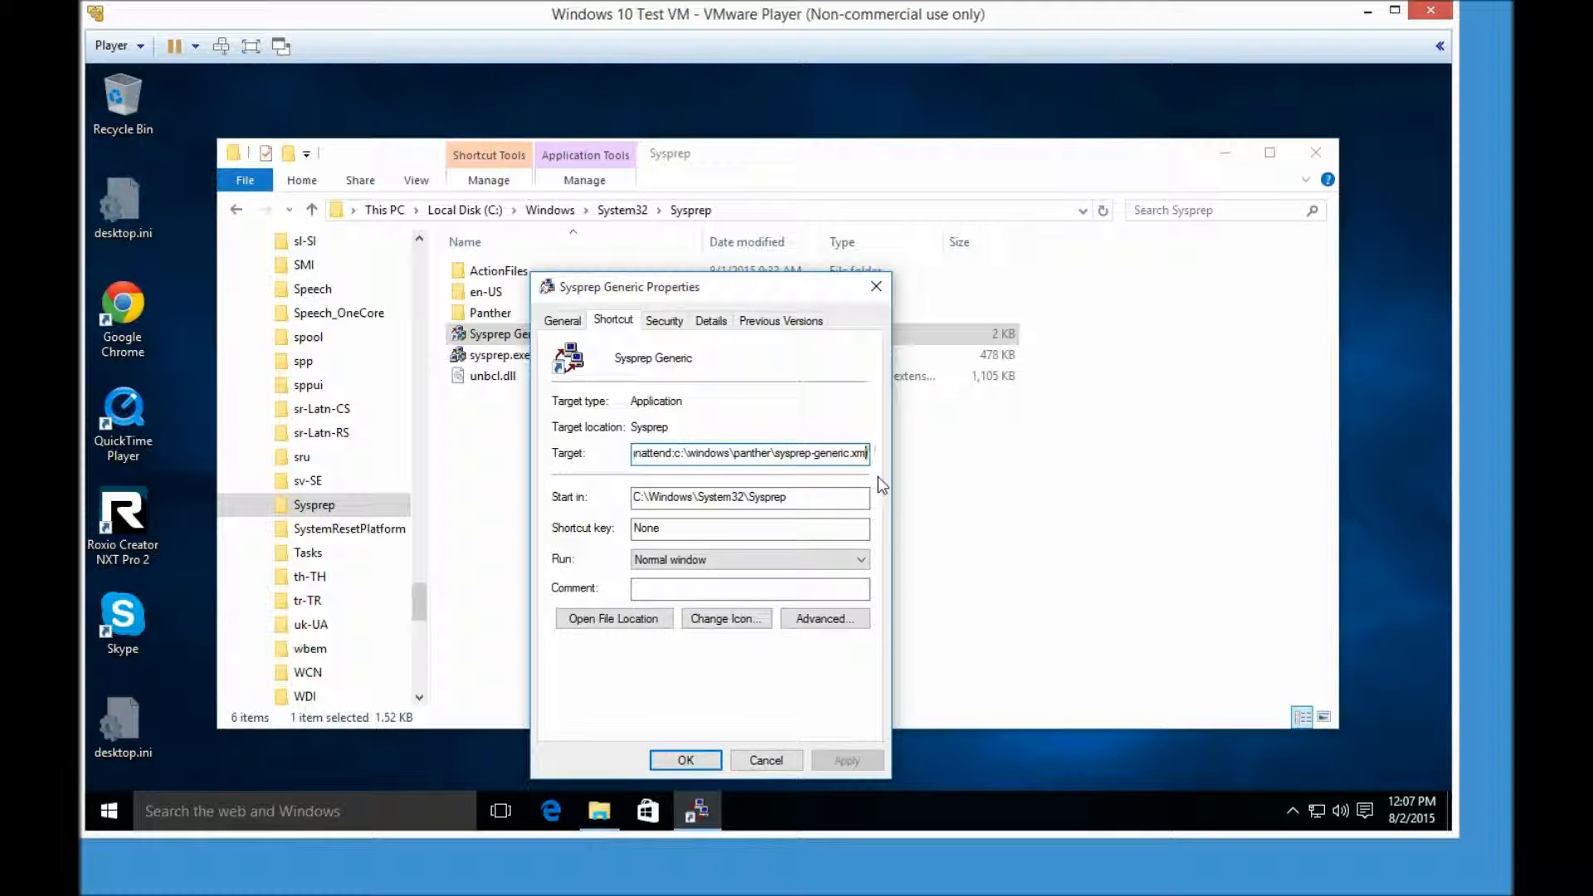
pyautogui.press('Return')
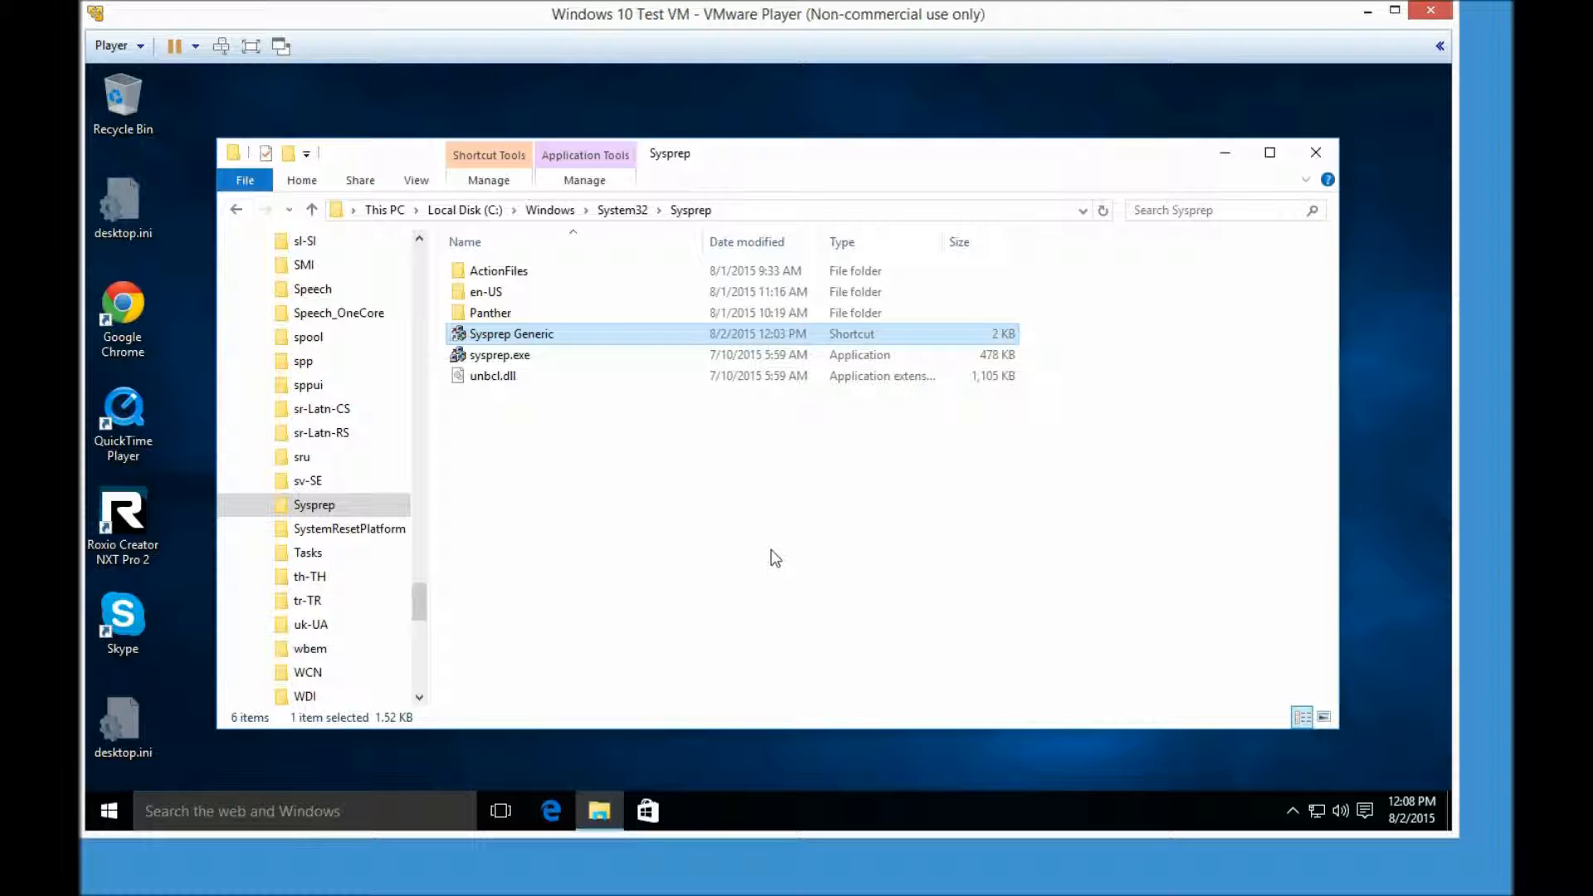
# - Close the File Explorer window showing the Sysprep folder
pyautogui.click(1314, 152)
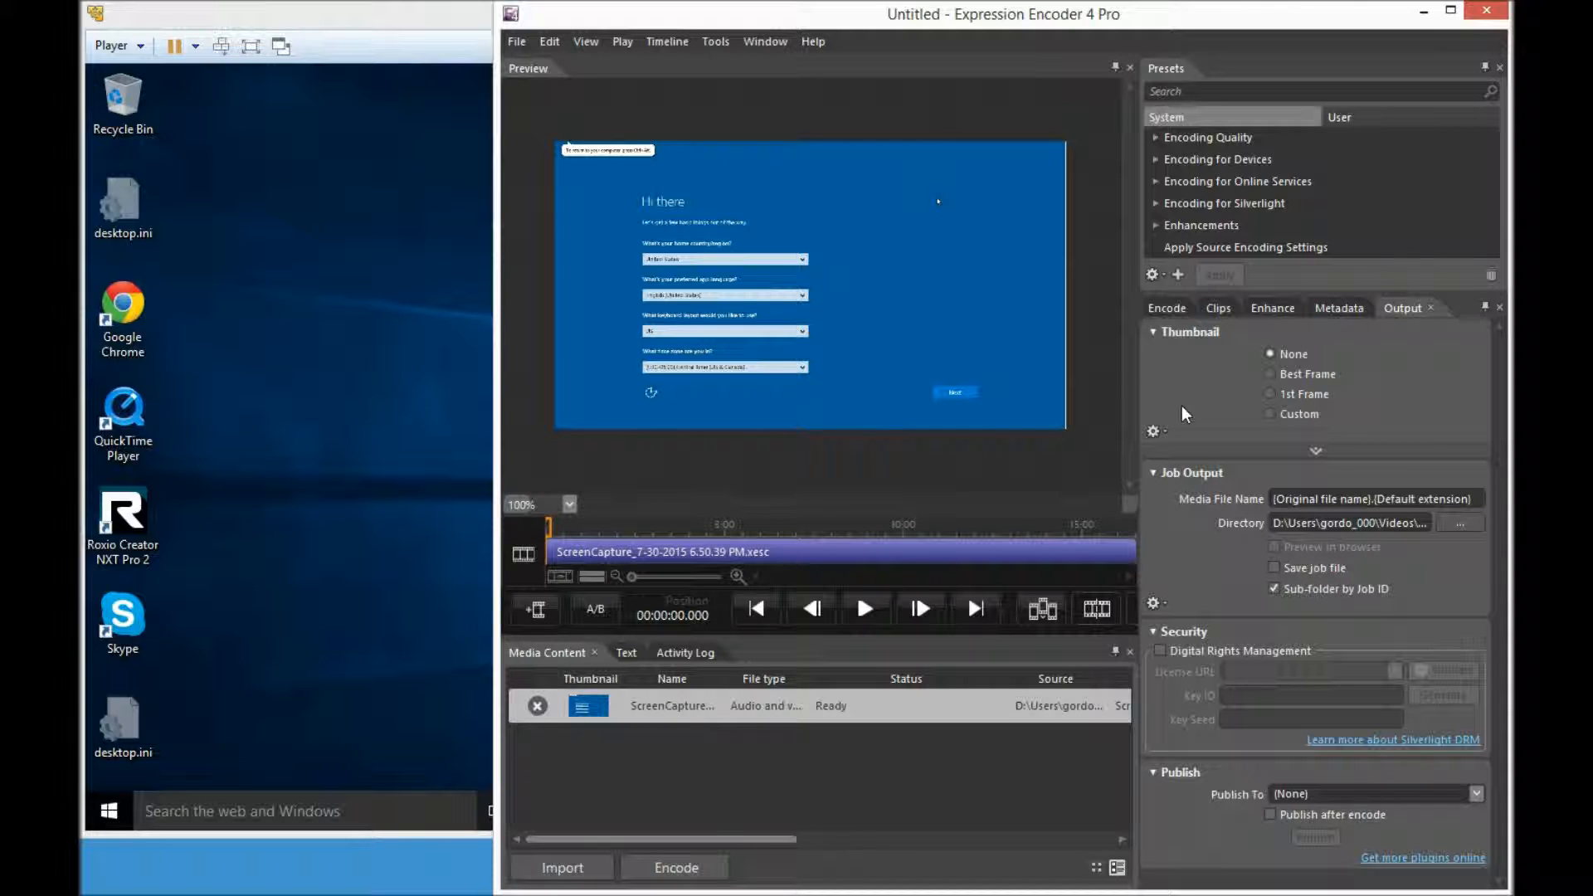
# - Encode video only: VBR Quality mode, quality 100, 20-second key frame interval, Source size 1368×768
pyautogui.click(1168, 311)
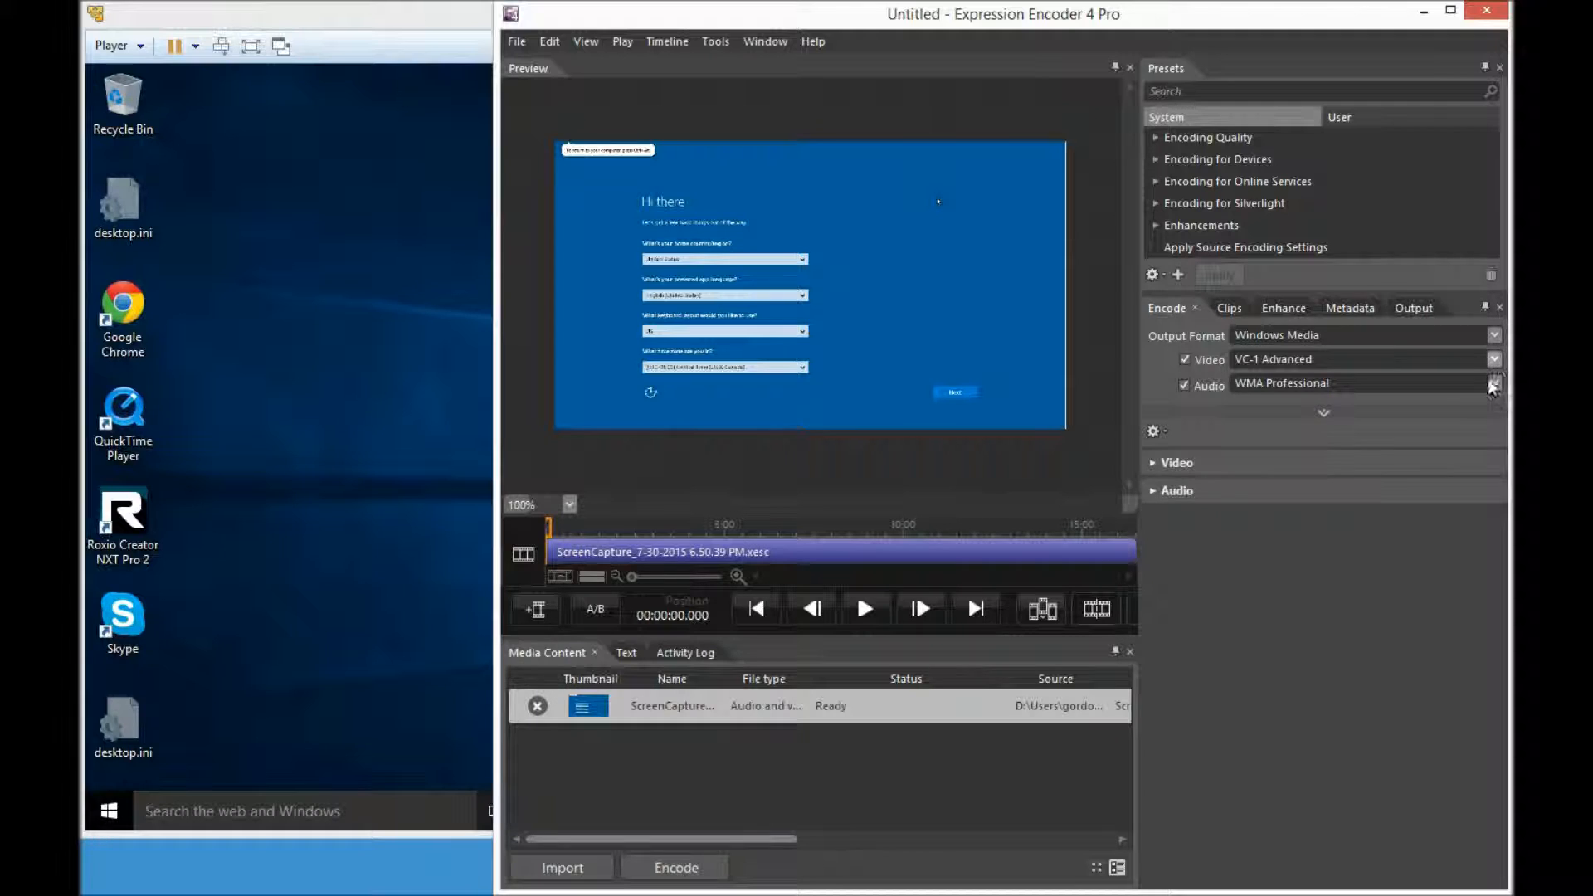
pyautogui.click(1184, 385)
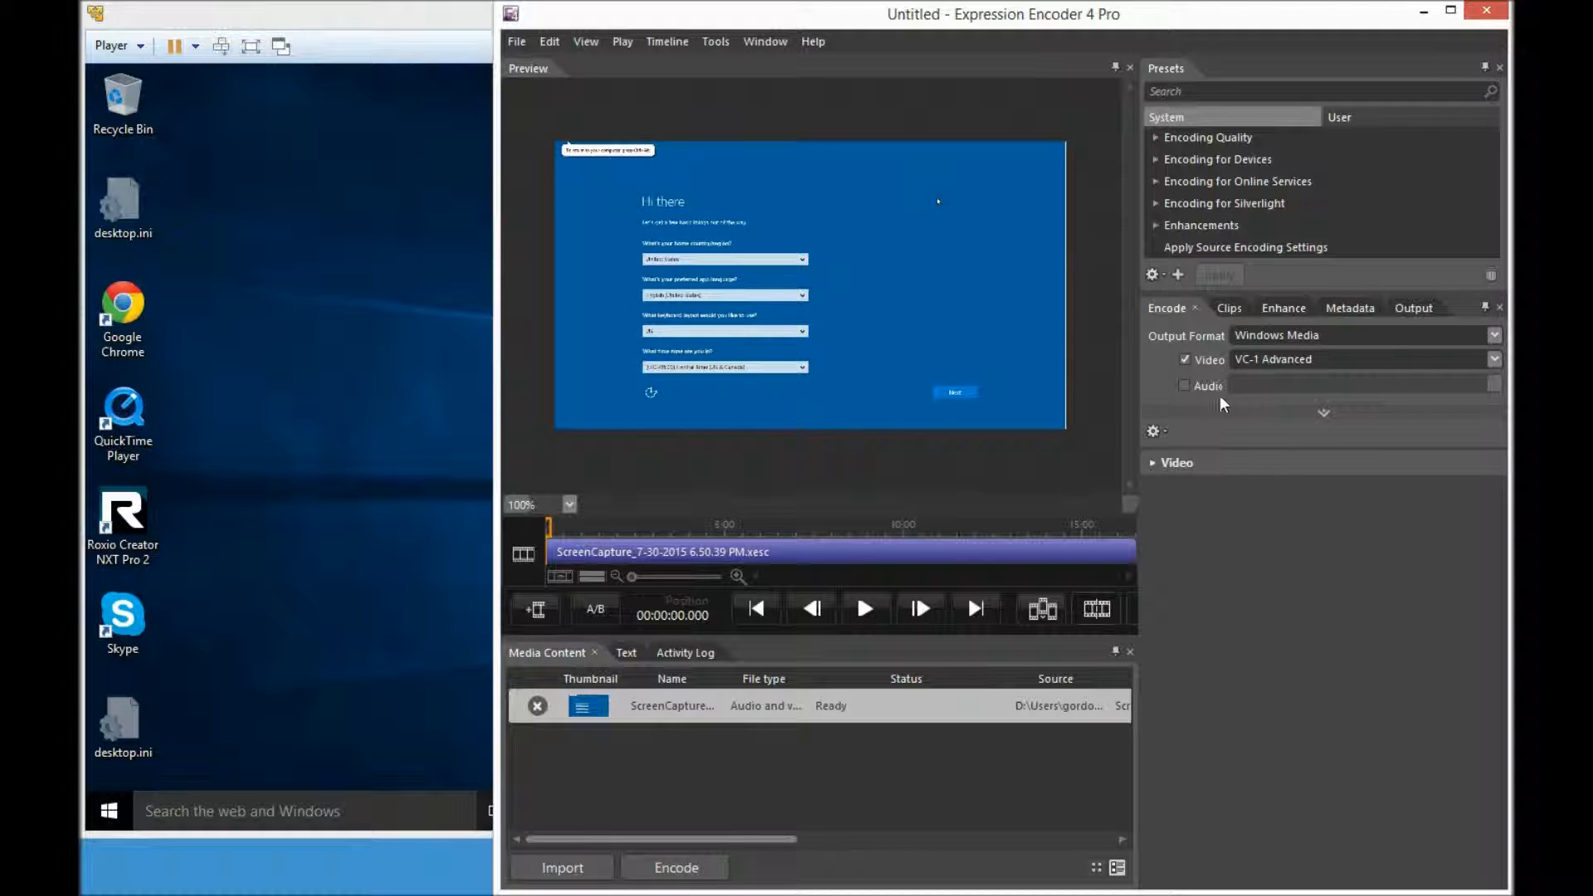
pyautogui.click(1155, 463)
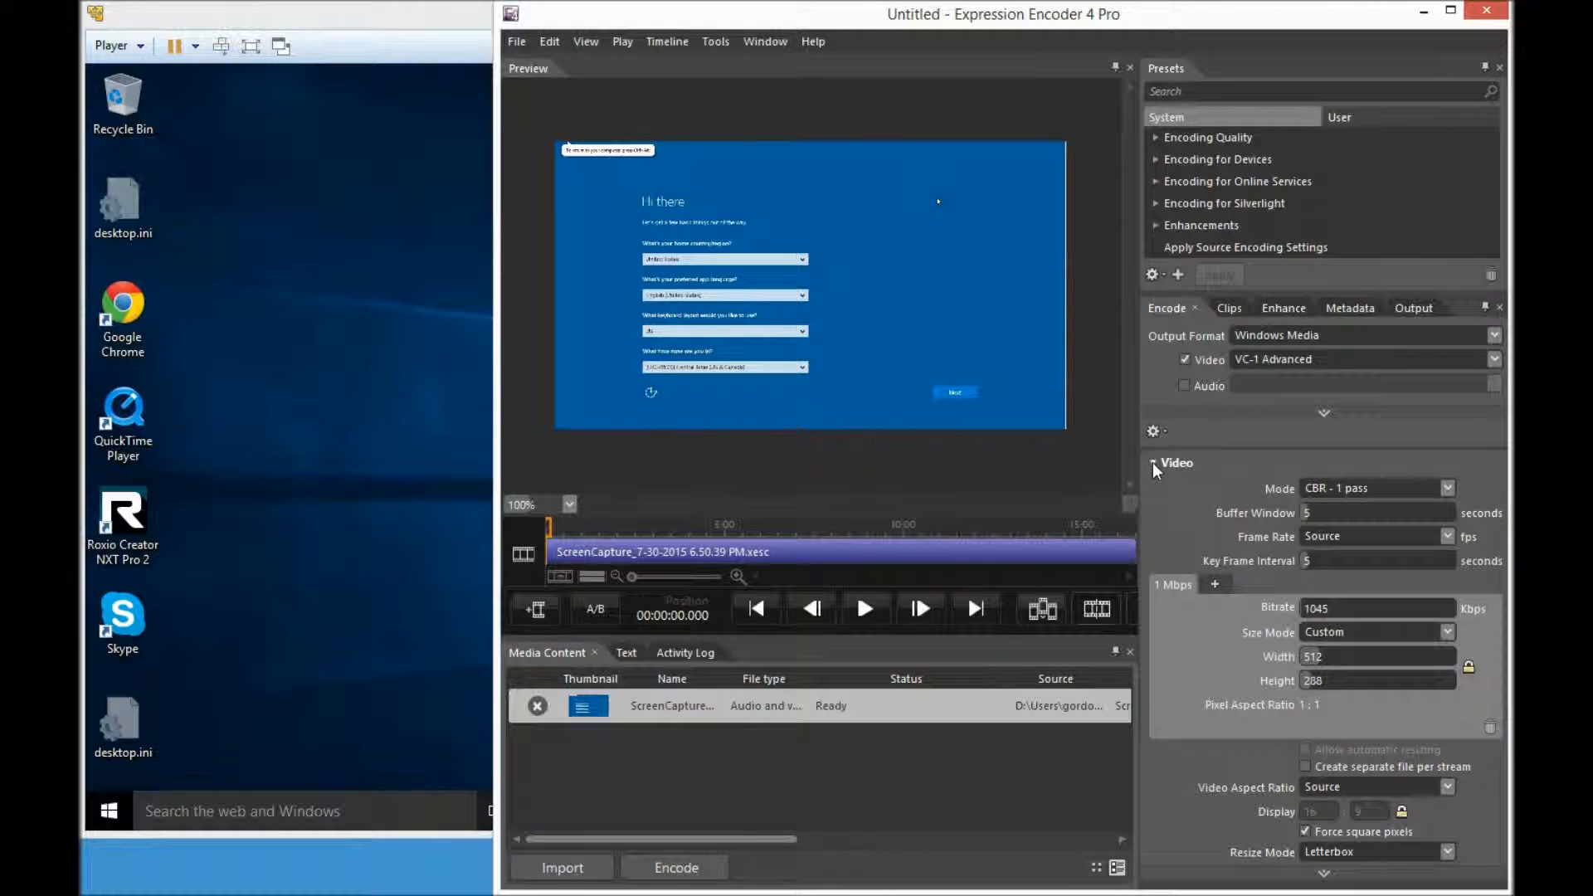
pyautogui.click(1448, 489)
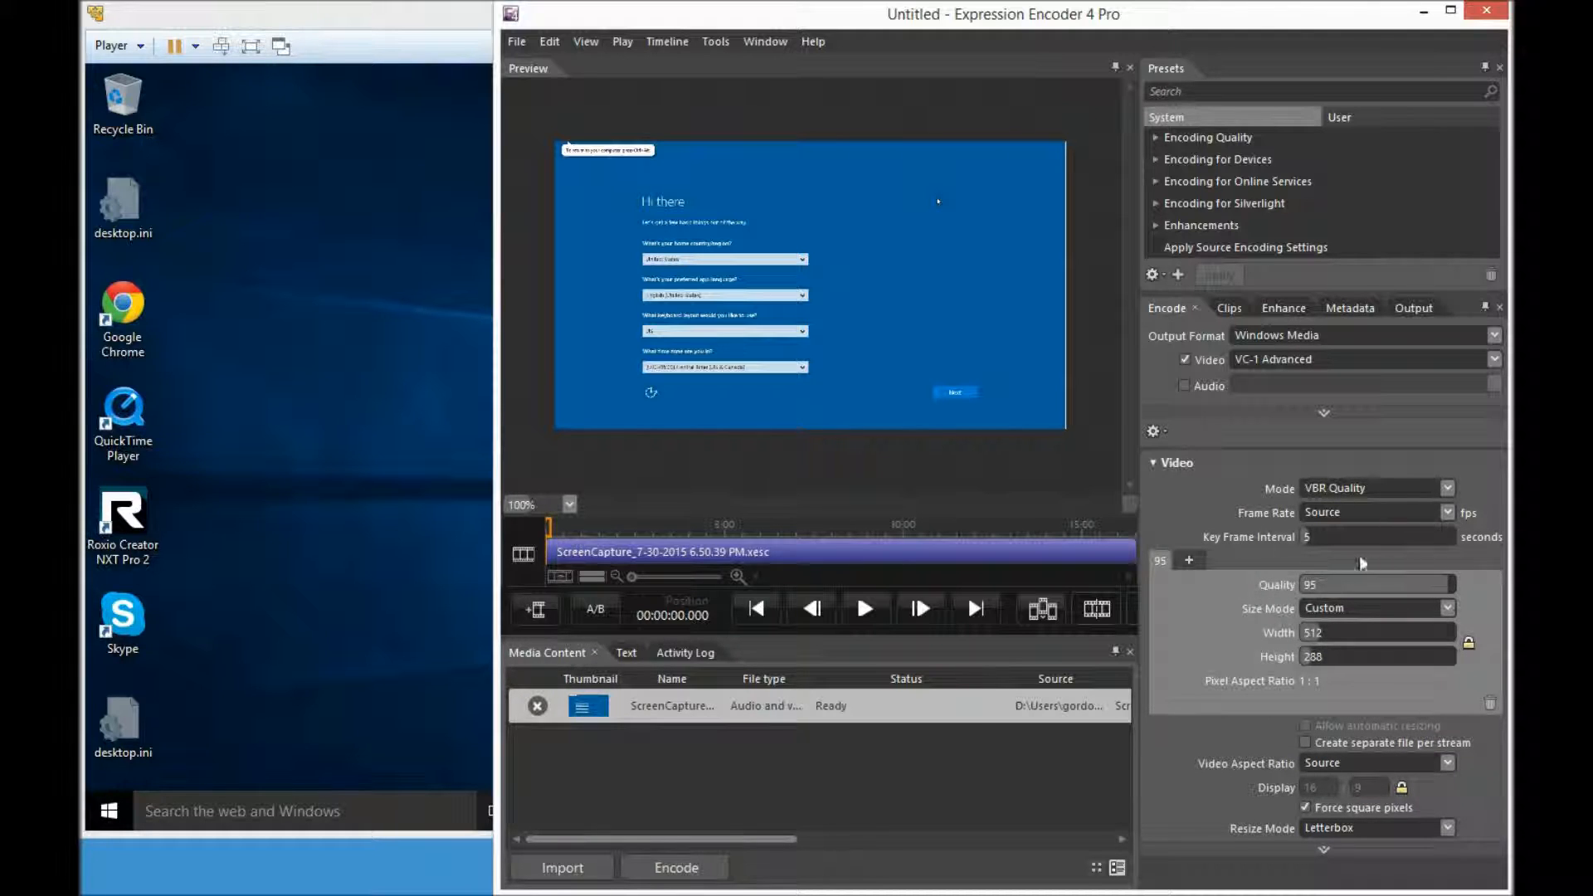
pyautogui.moveTo(1311, 537); pyautogui.dragTo(1317, 536)
pyautogui.click(1452, 585)
pyautogui.click(1448, 611)
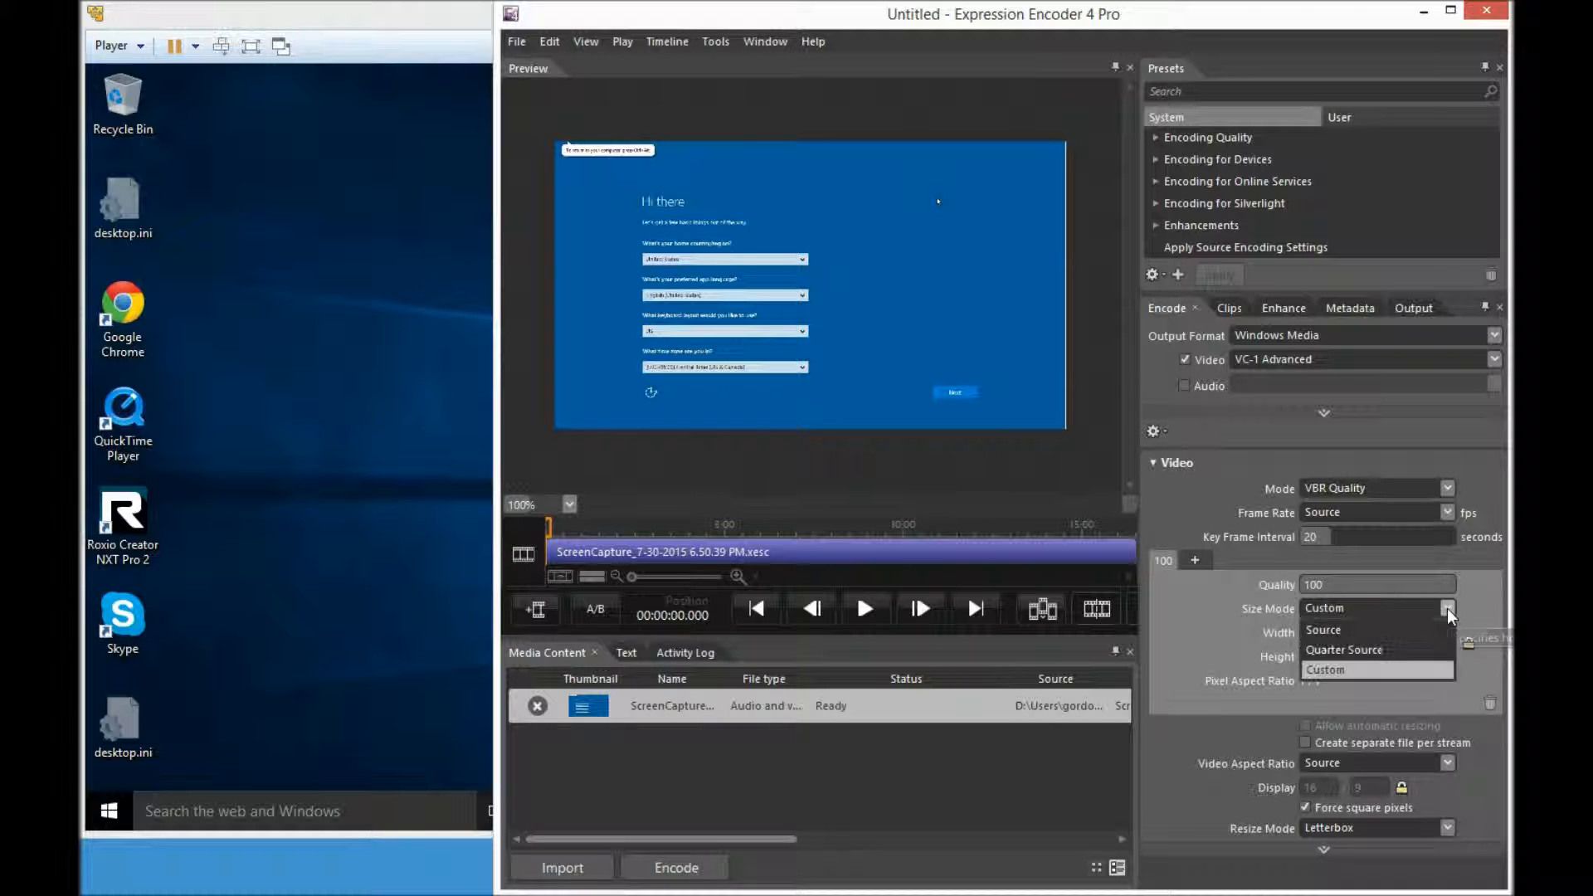
pyautogui.click(1327, 629)
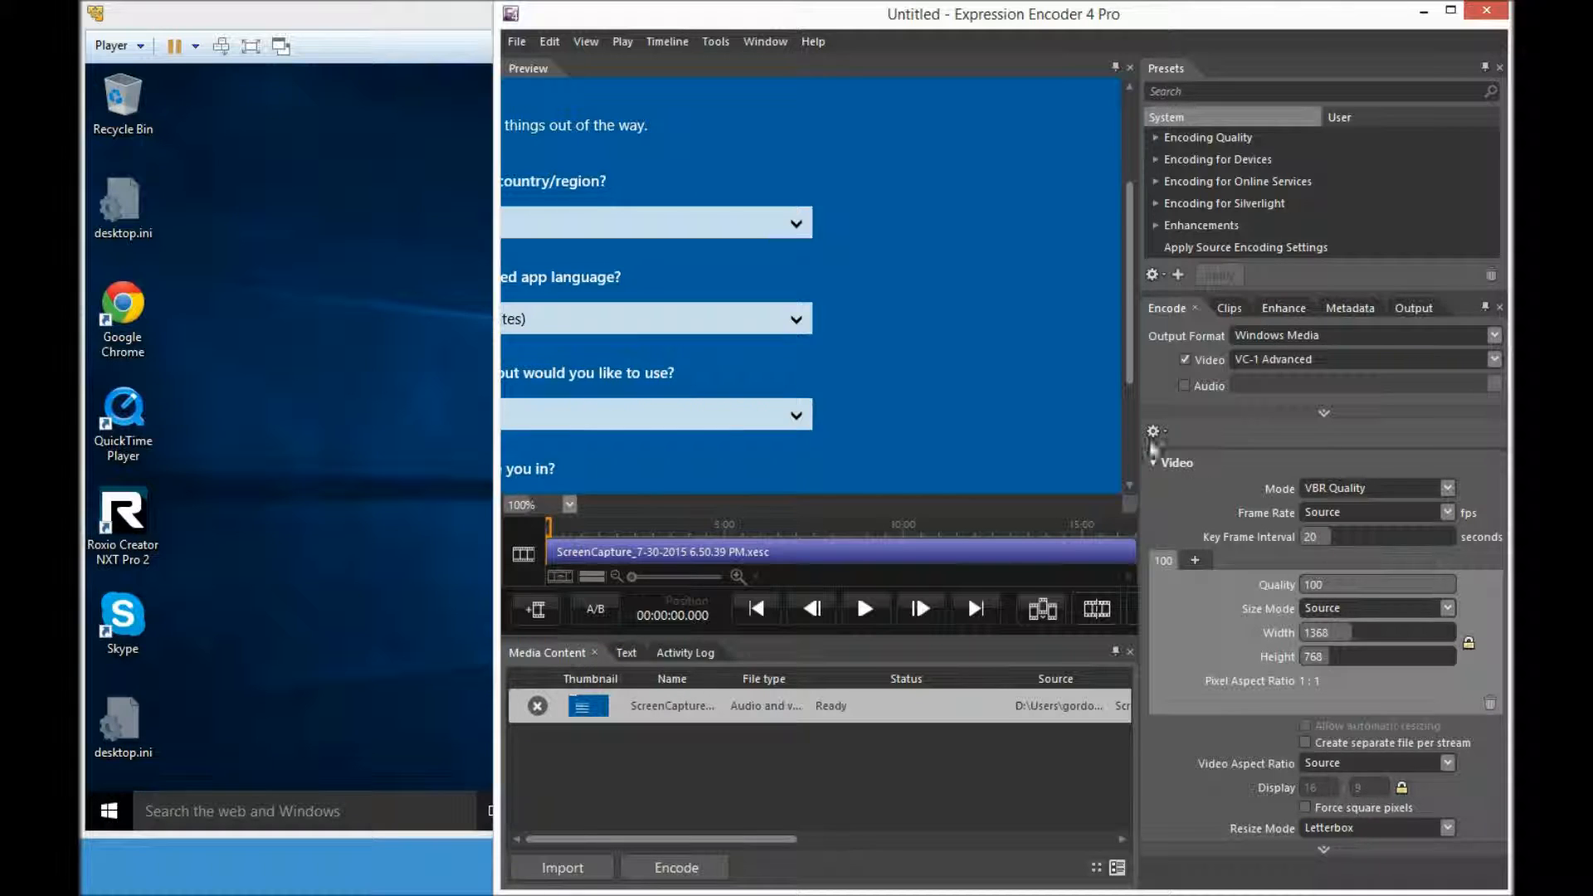
# - Step through the Clips, Enhance and Metadata settings to reach the Output settings
pyautogui.click(1232, 309)
pyautogui.click(1273, 309)
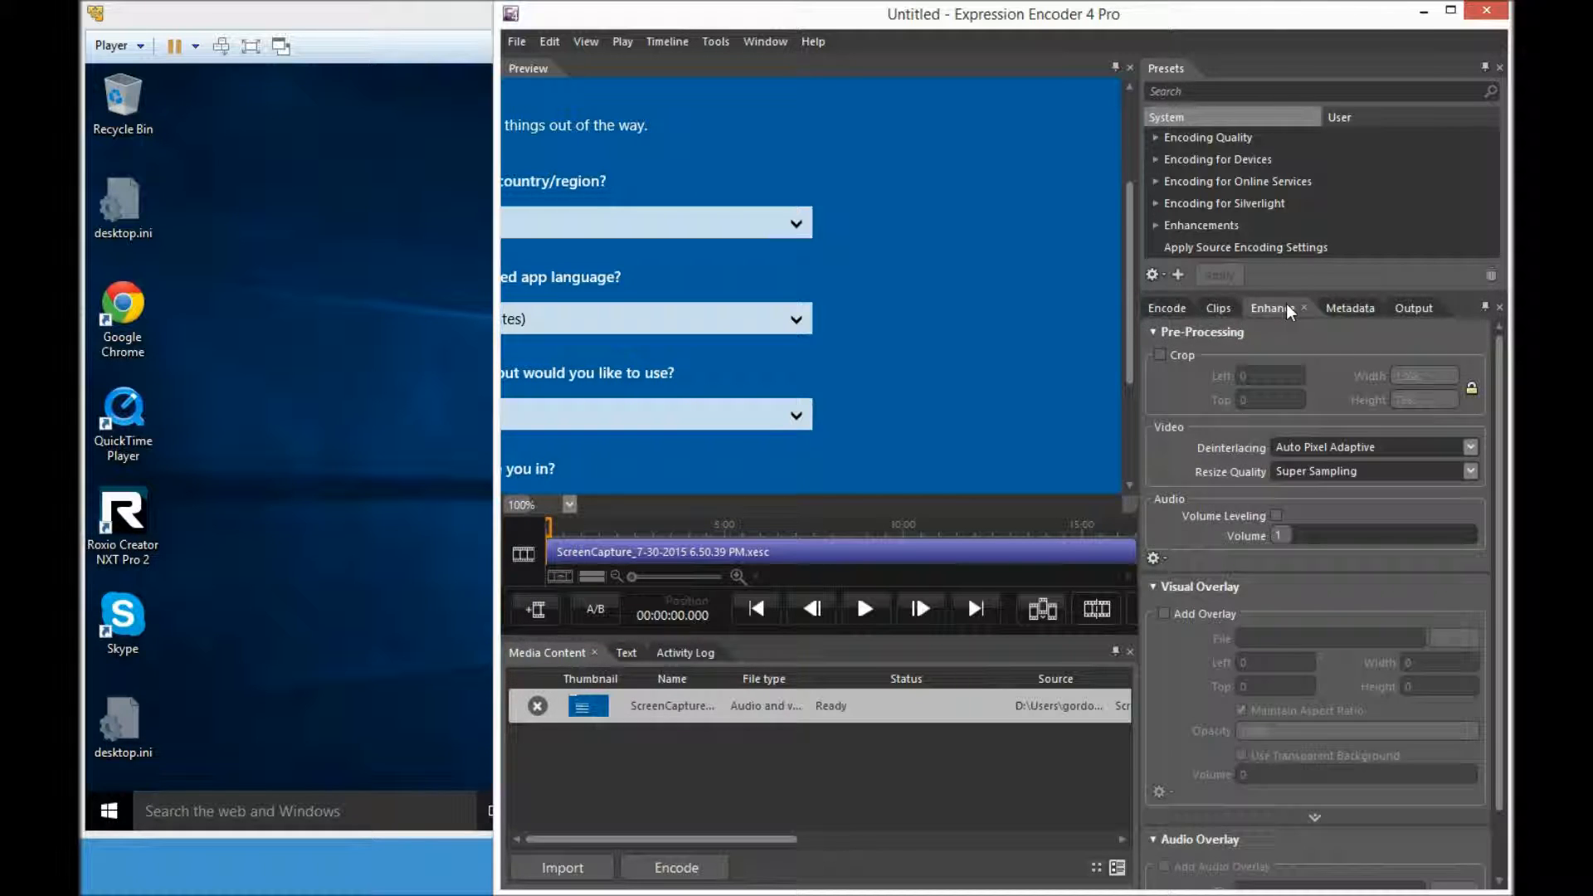
pyautogui.click(1336, 308)
pyautogui.click(1413, 309)
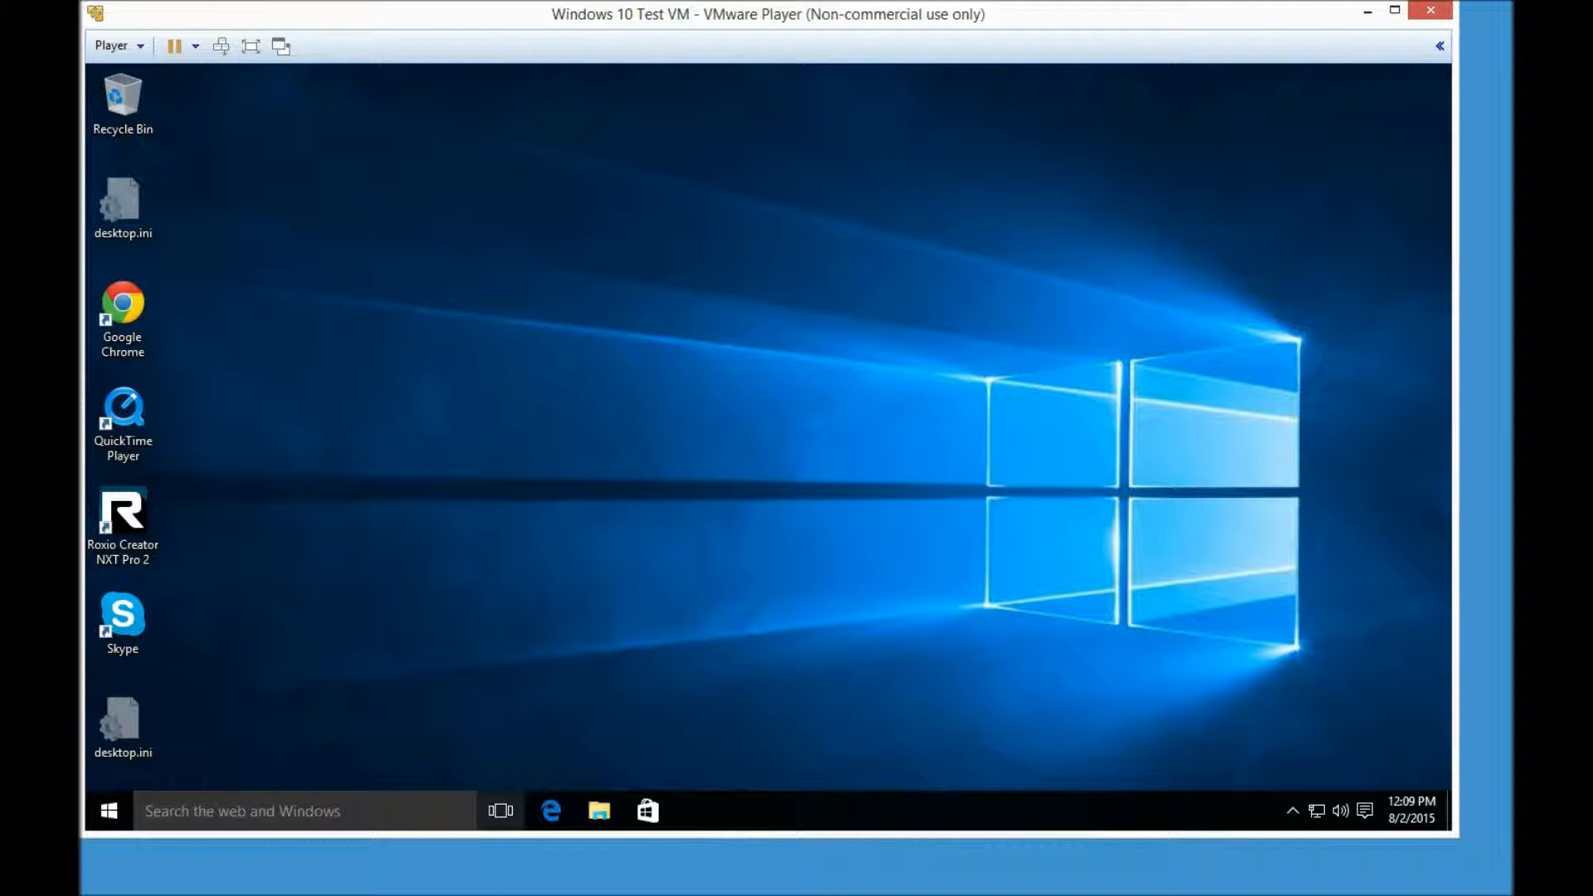
# - Bring GoldWave forward with ScreenCapture_8-1-2015 10.53.21 PM.xesc audio open
pyautogui.click(373, 883)
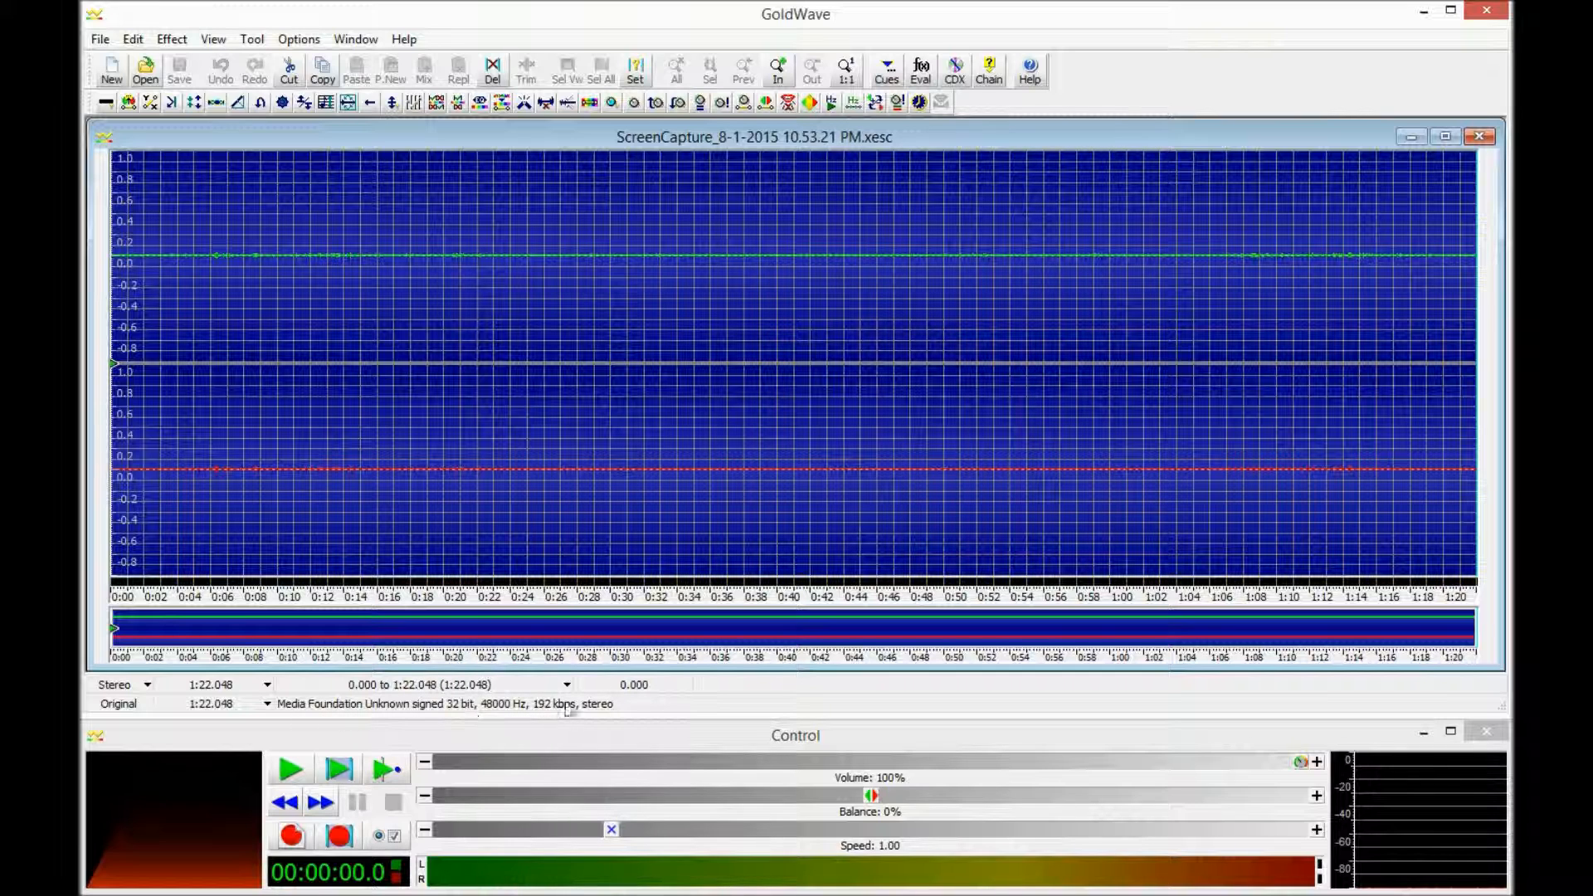
# - Apply Maximize Volume to the whole recording
pyautogui.click(172, 39)
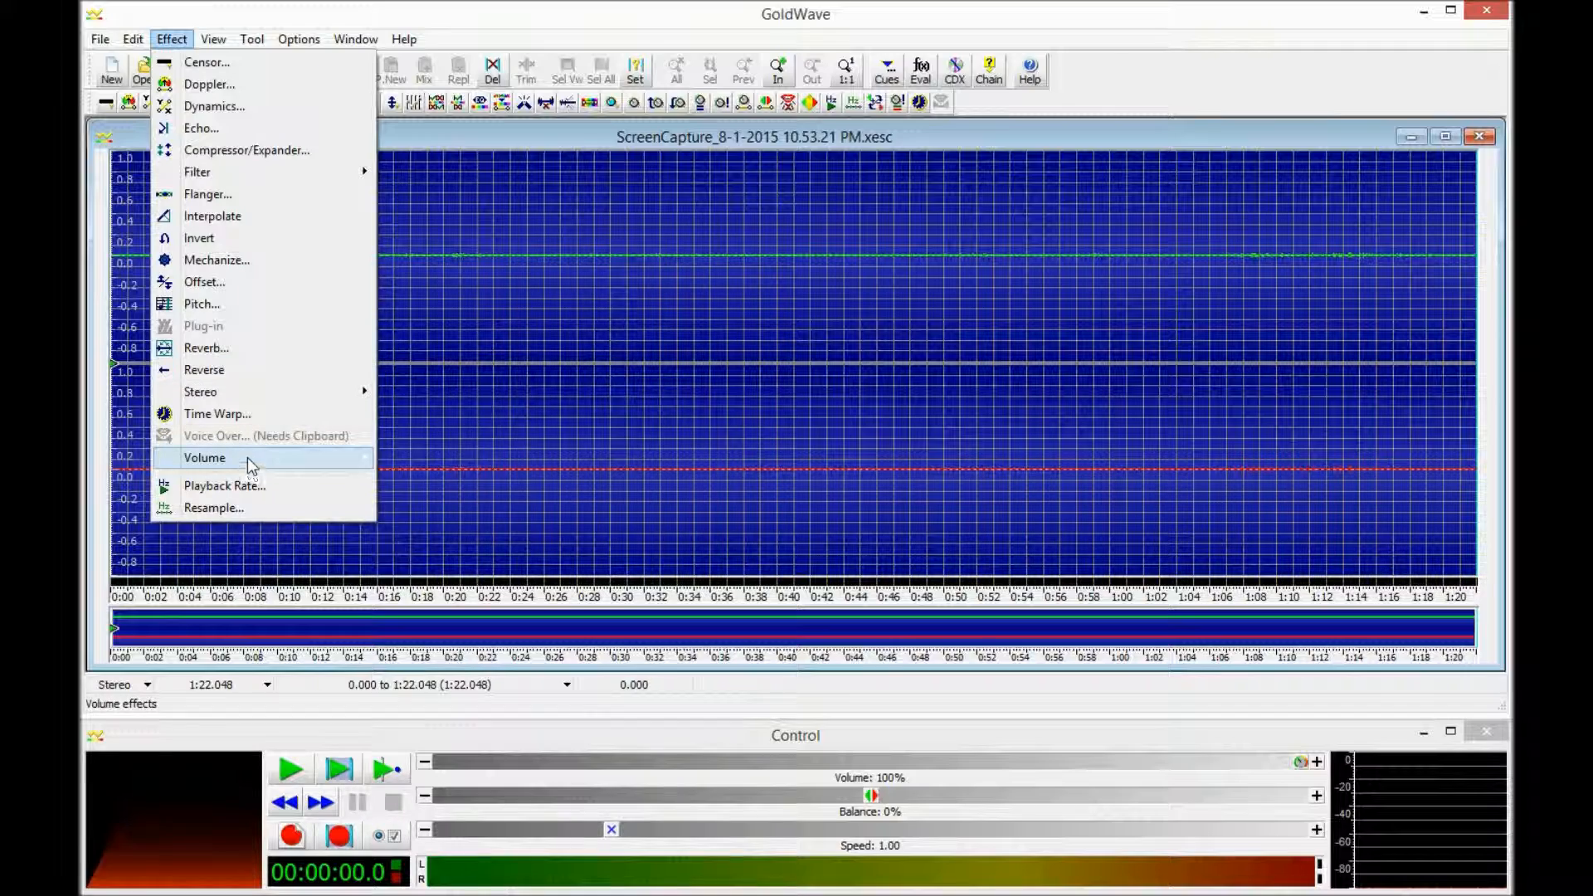
pyautogui.moveTo(346, 462)
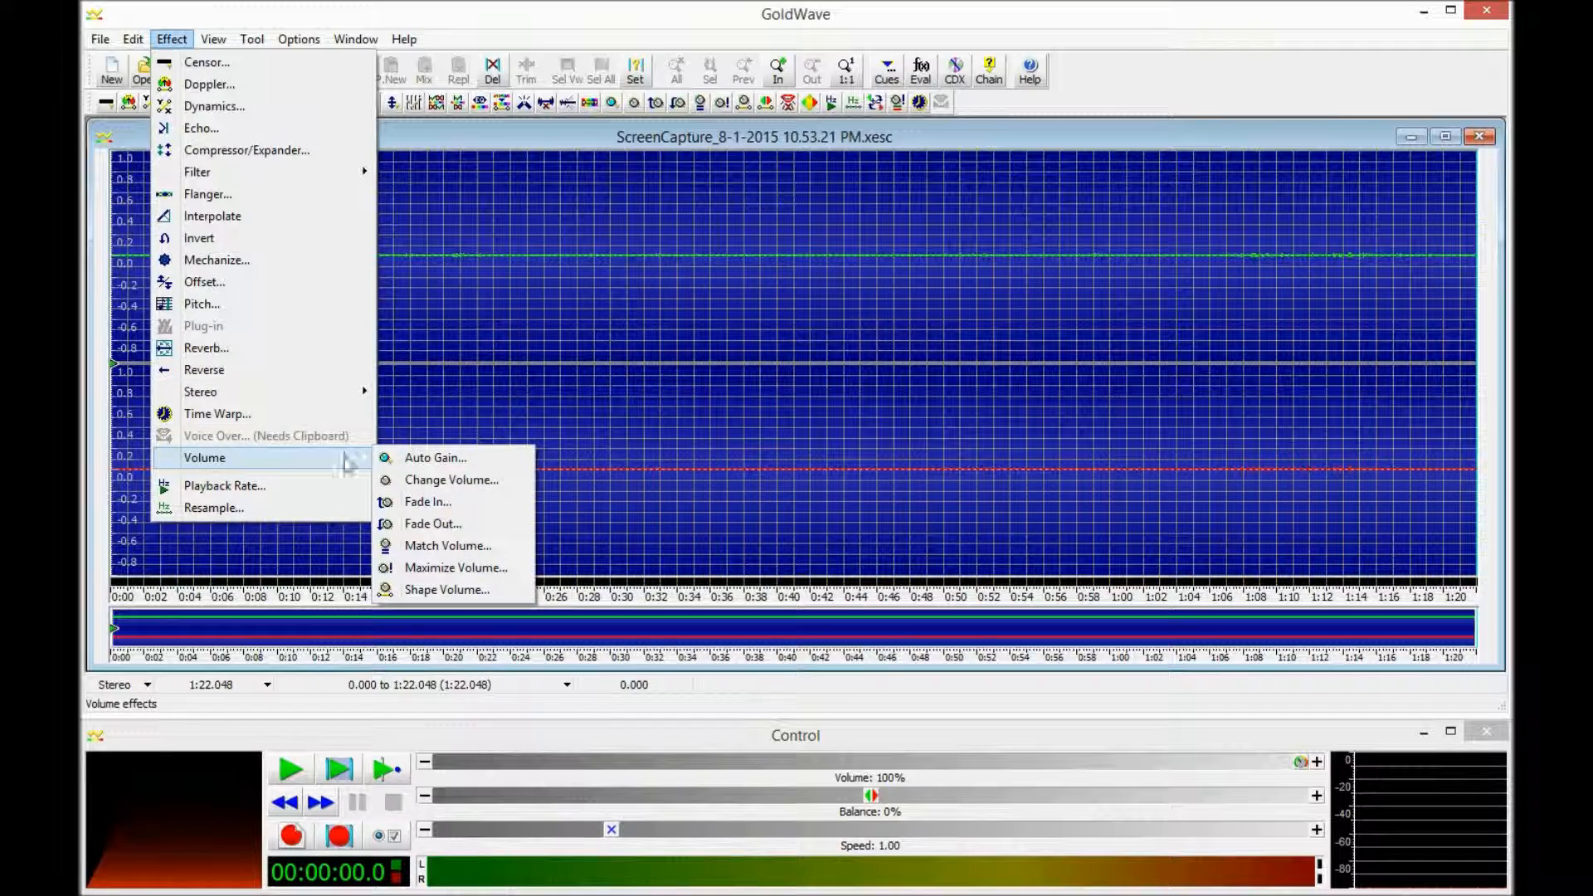
pyautogui.click(473, 571)
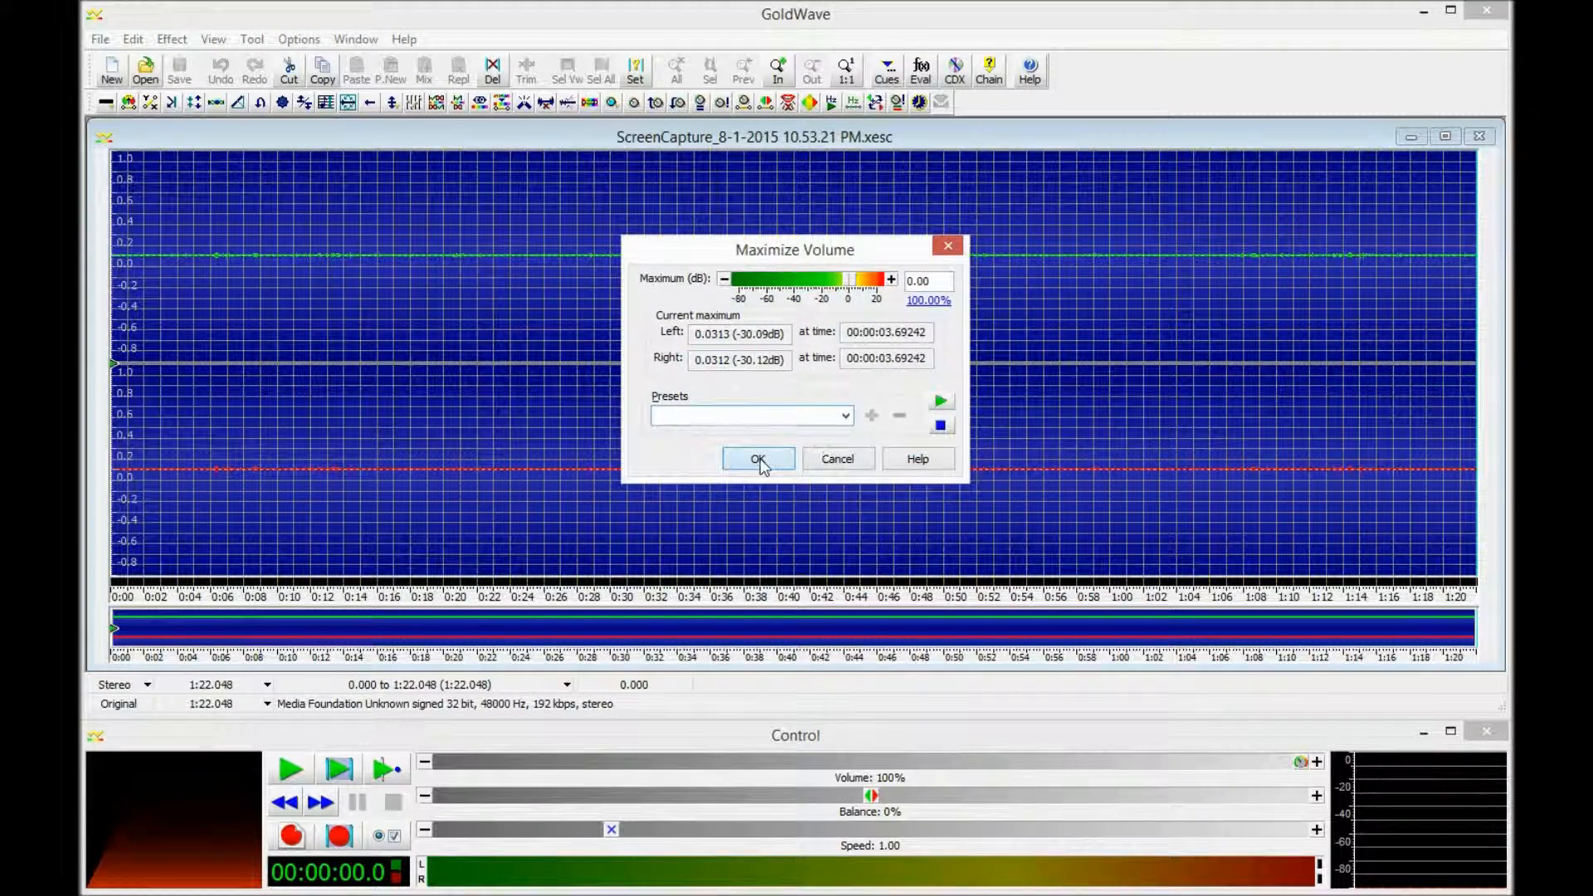
pyautogui.click(759, 459)
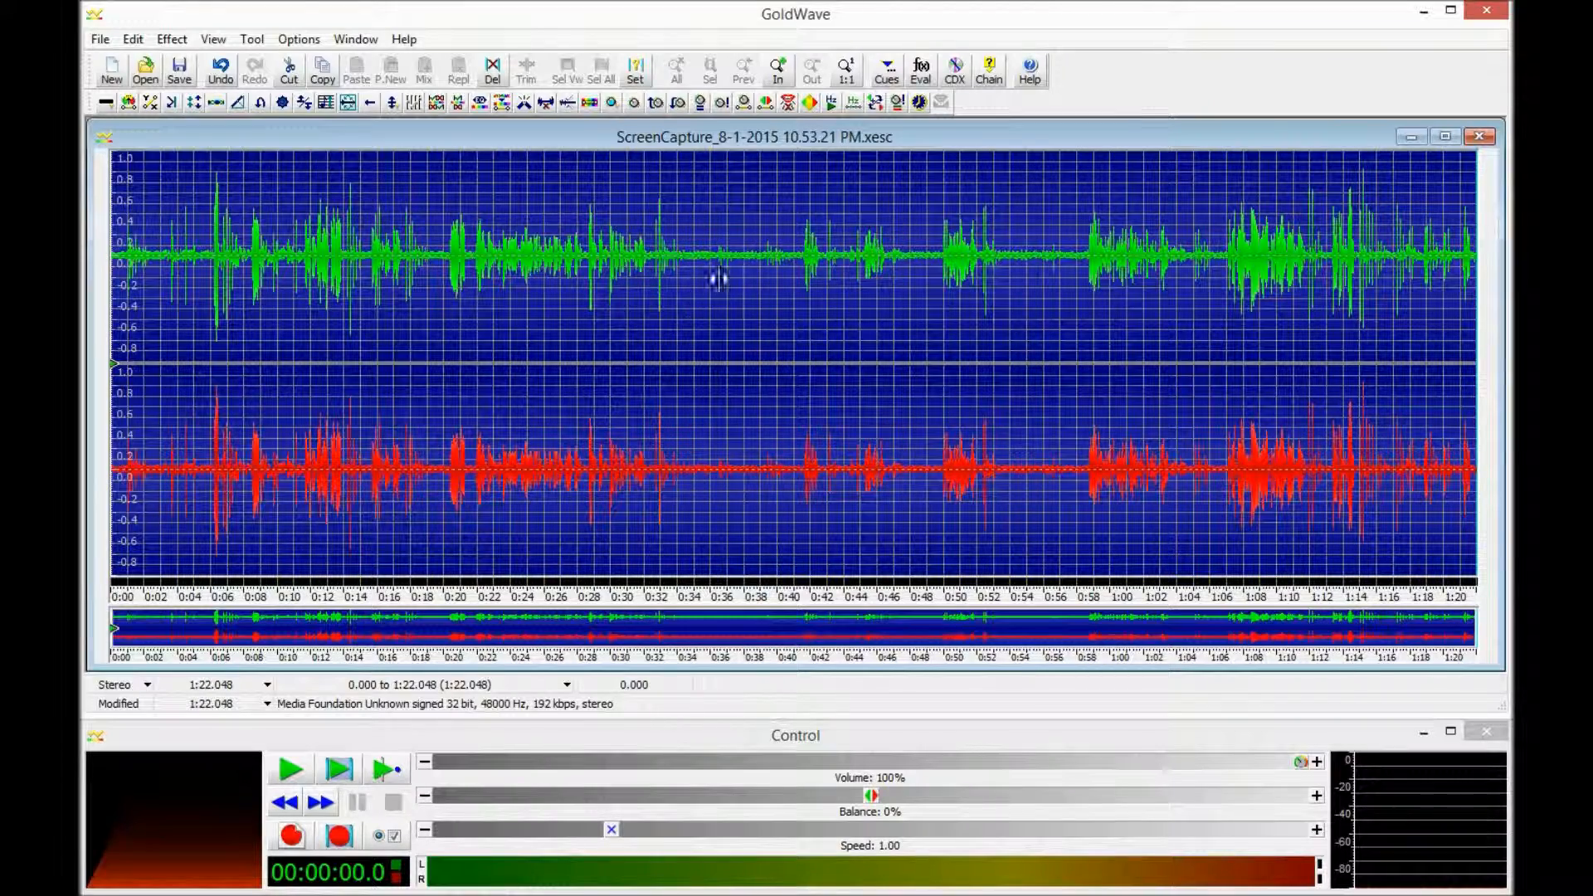
# - Copy the quiet stretch 37.685–38.099 as a noise sample, then reselect the full track
pyautogui.rightClick(747, 280)
pyautogui.click(735, 280)
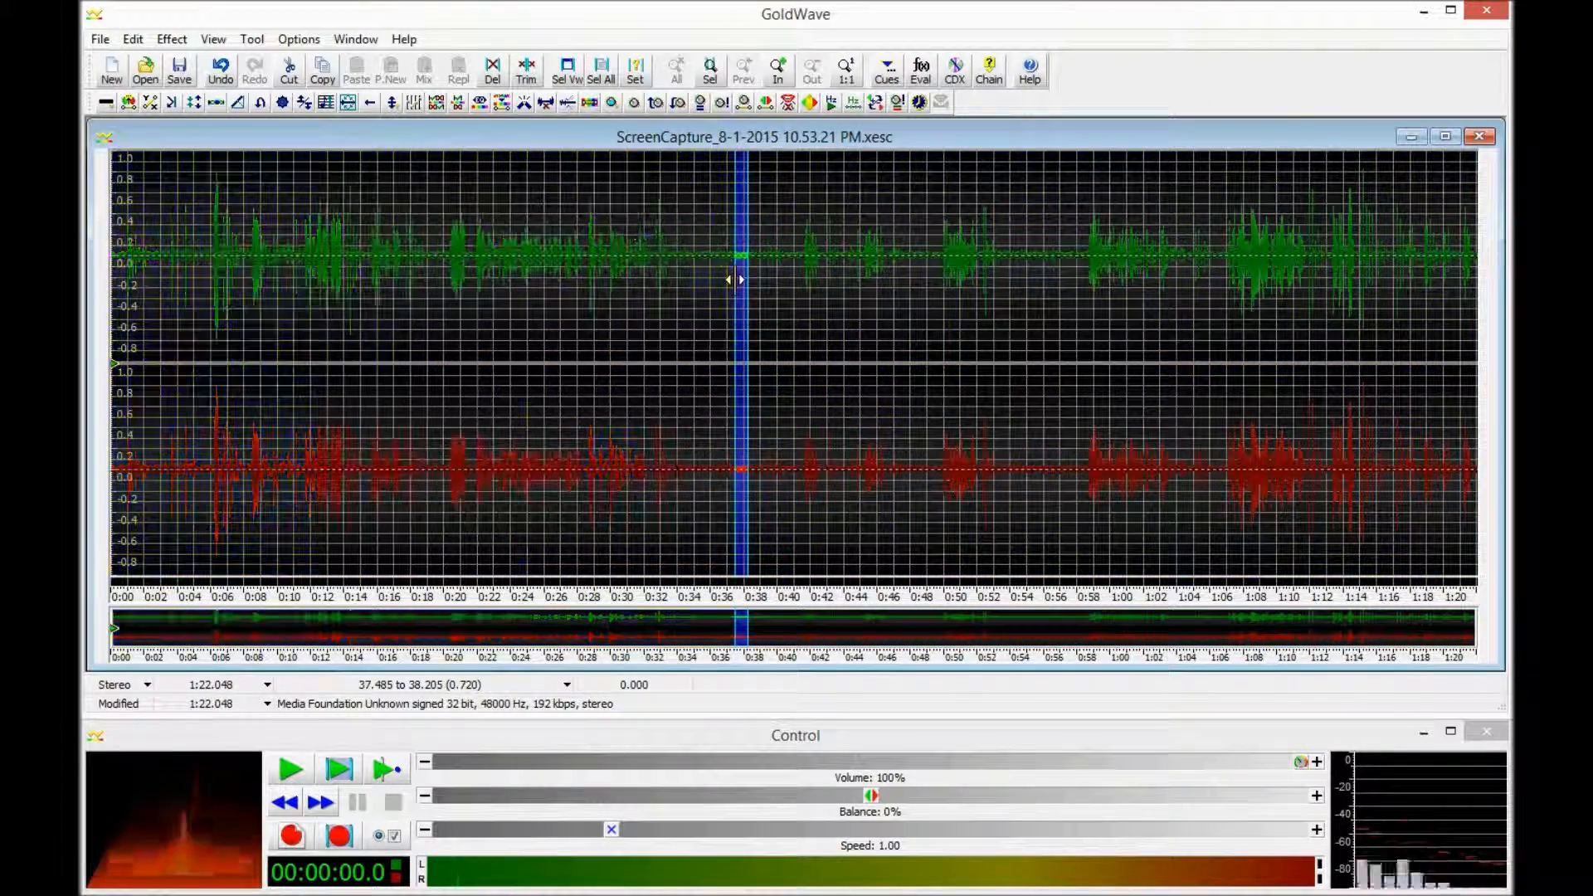
pyautogui.click(710, 75)
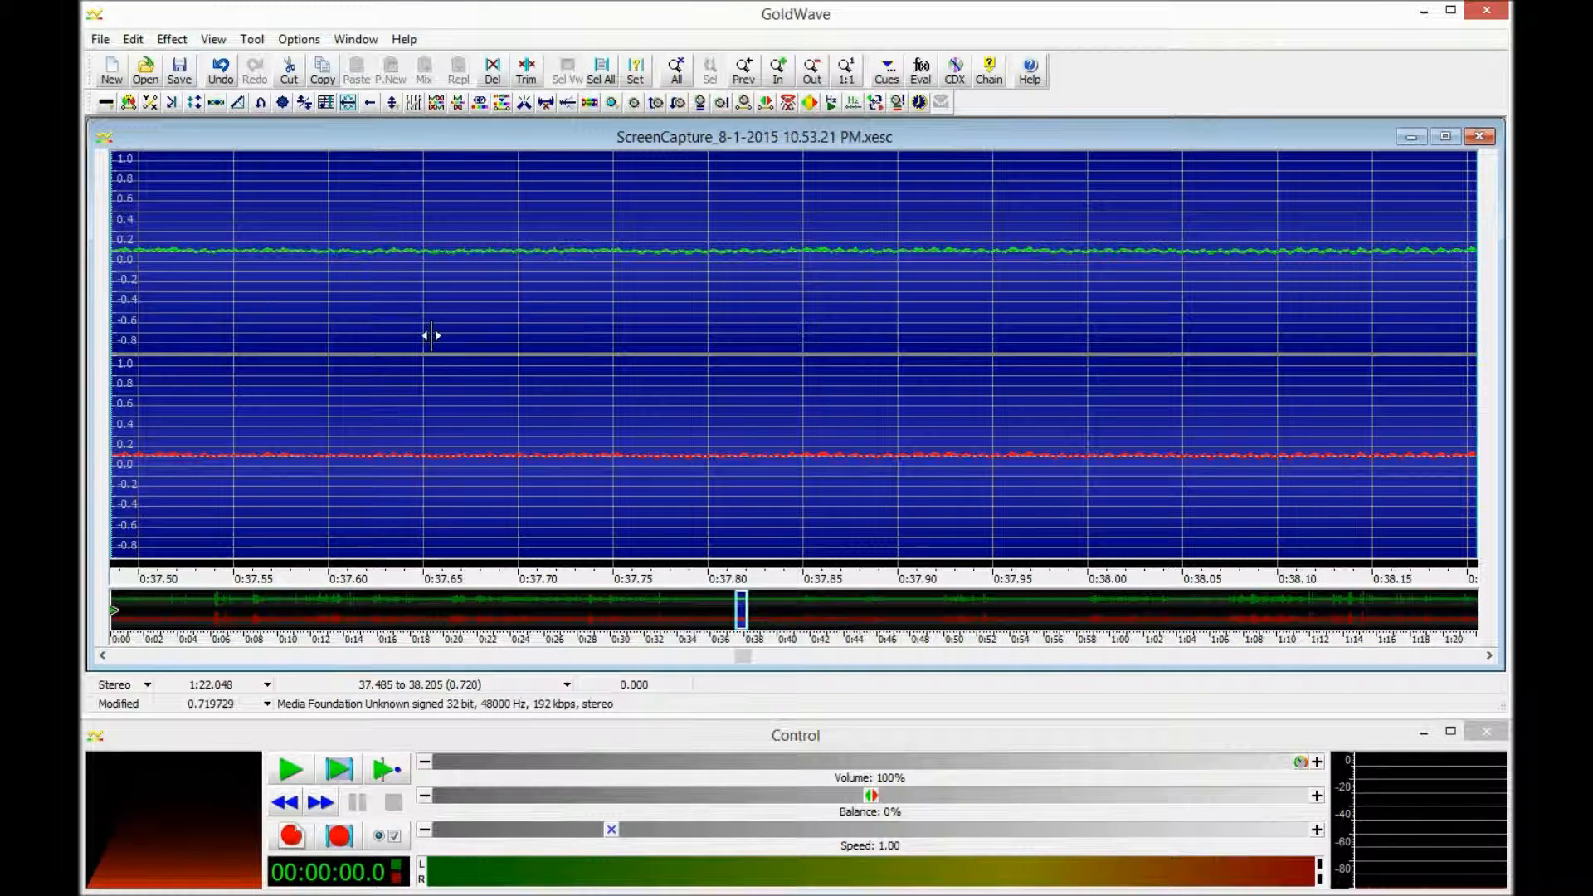
pyautogui.click(489, 285)
pyautogui.rightClick(690, 295)
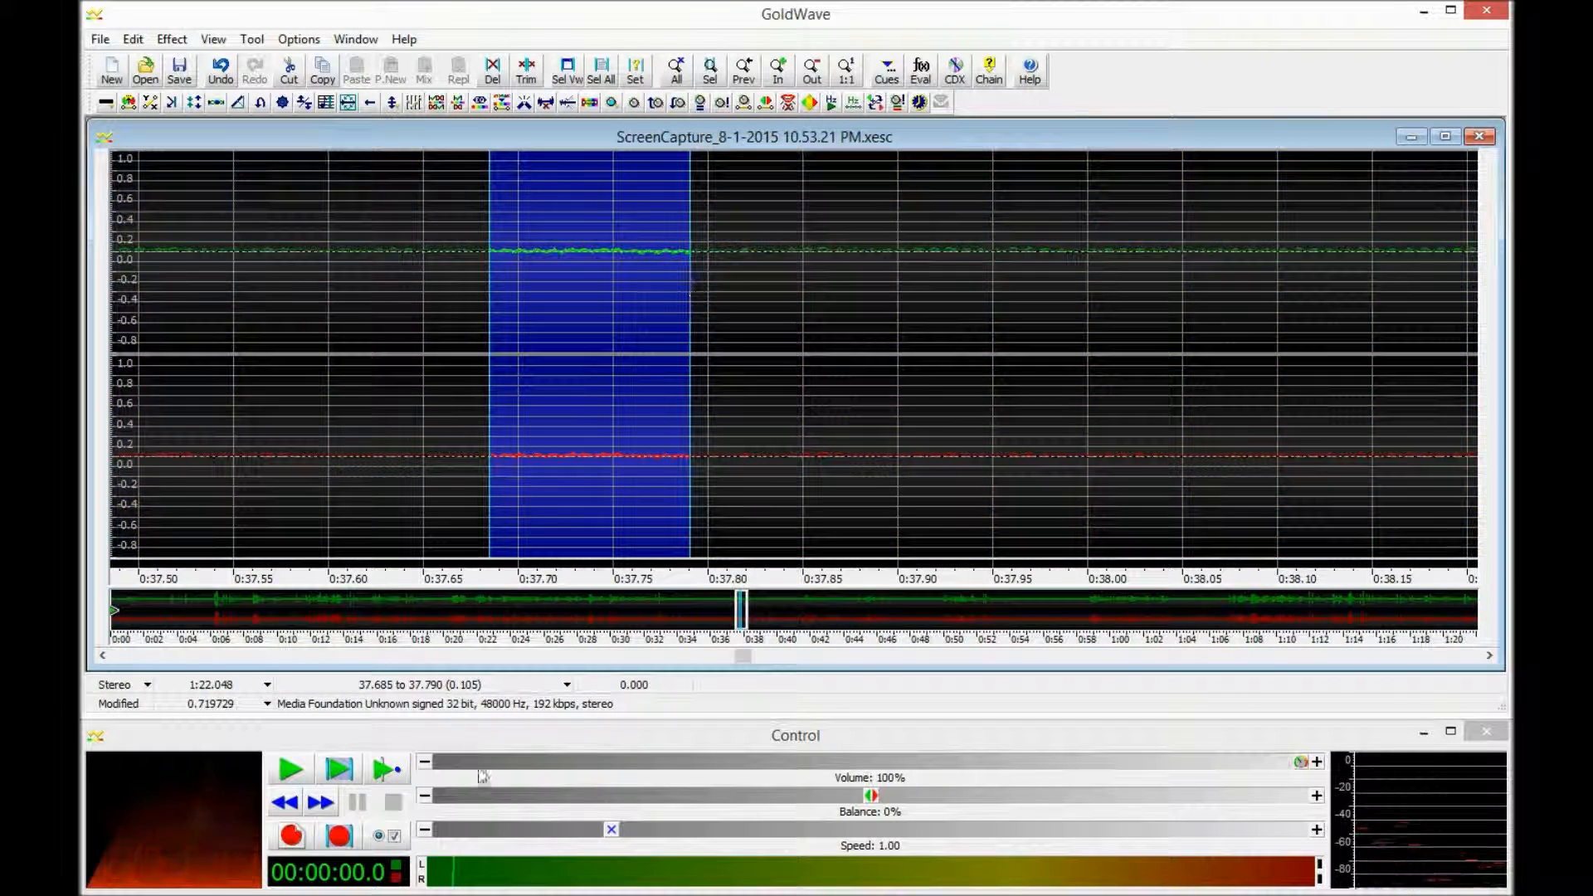
pyautogui.rightClick(1275, 348)
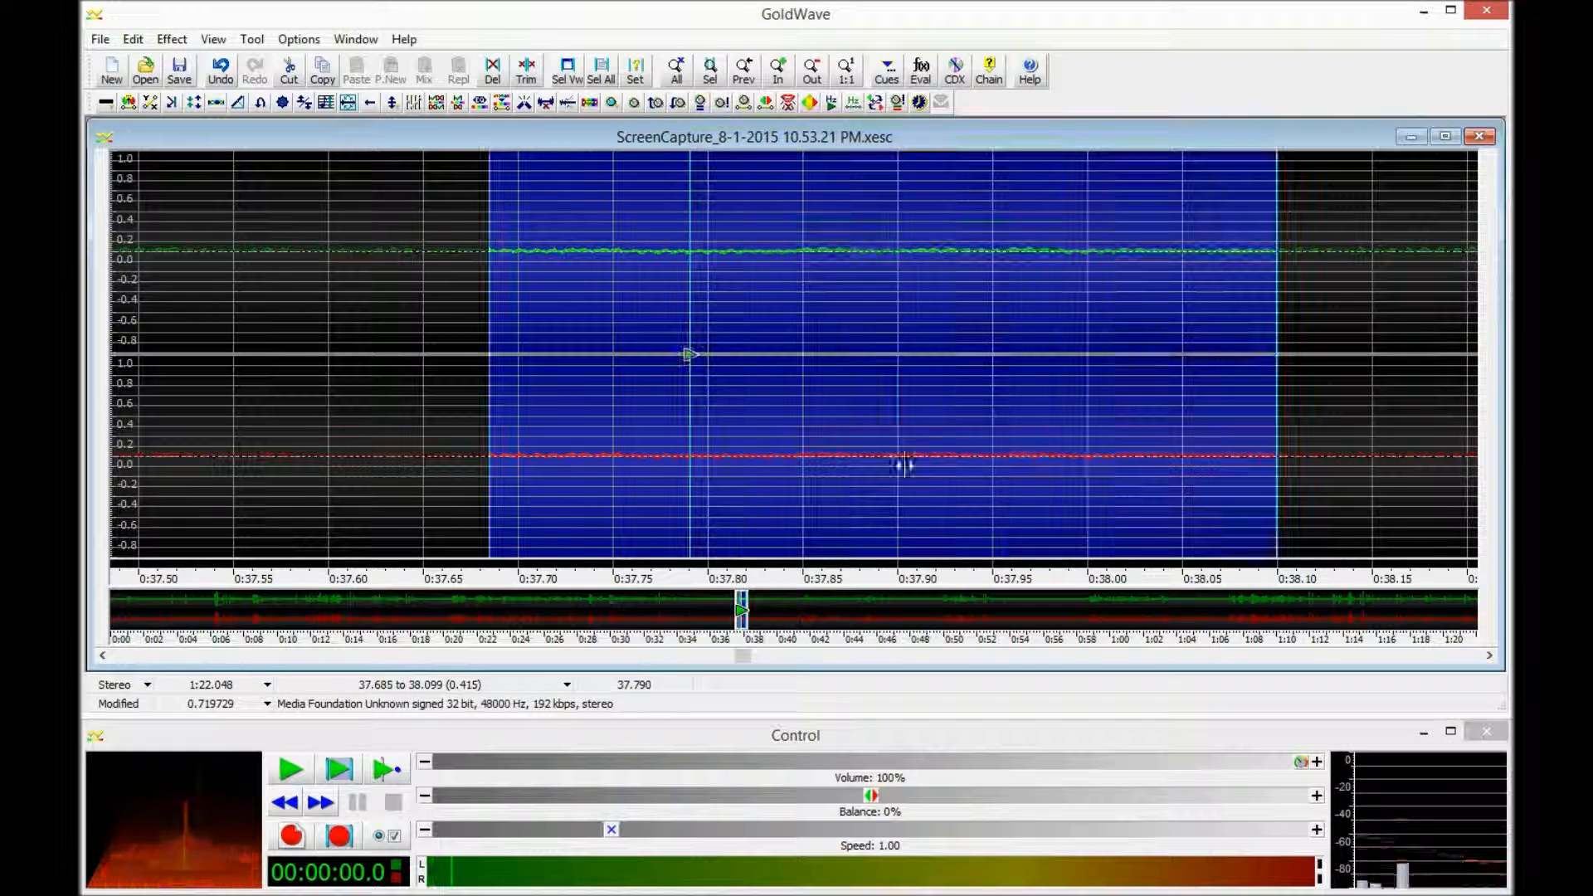
pyautogui.click(688, 354)
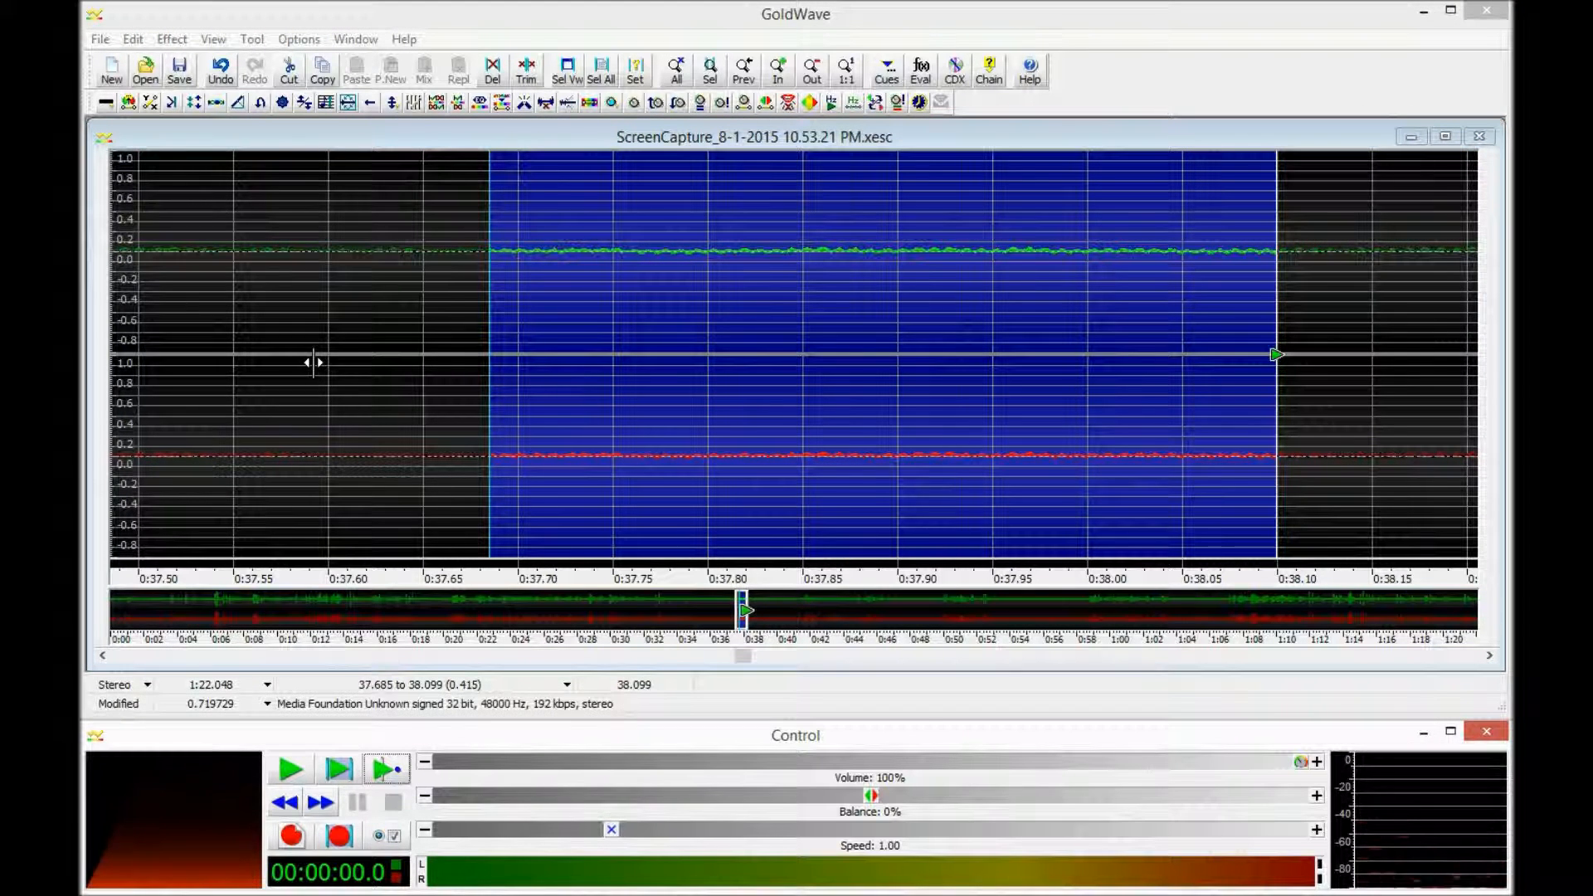
pyautogui.click(322, 73)
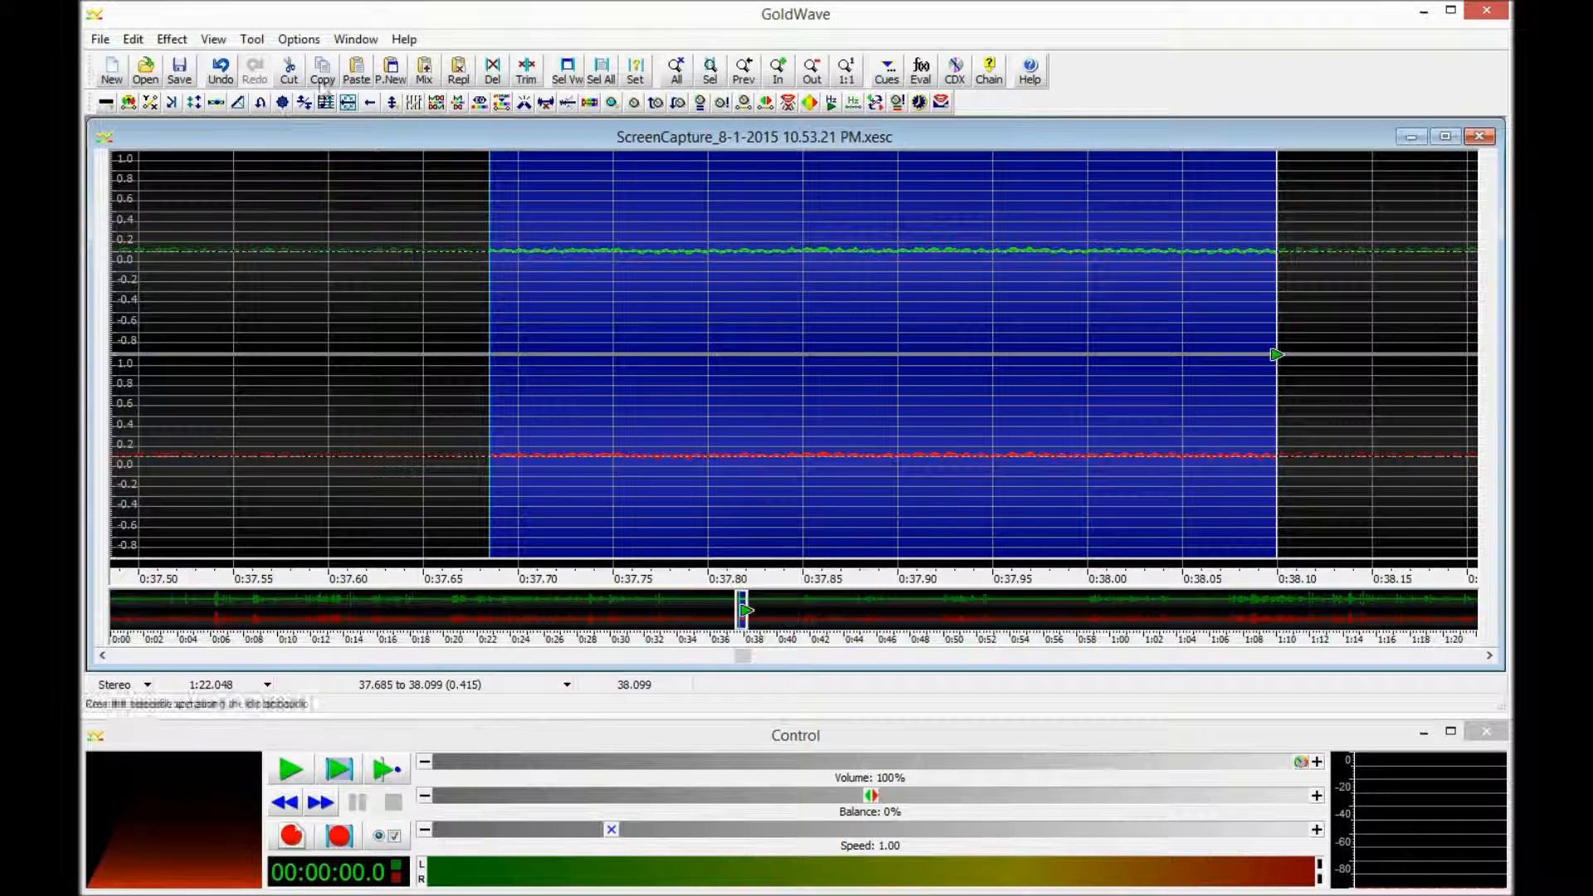
pyautogui.click(676, 70)
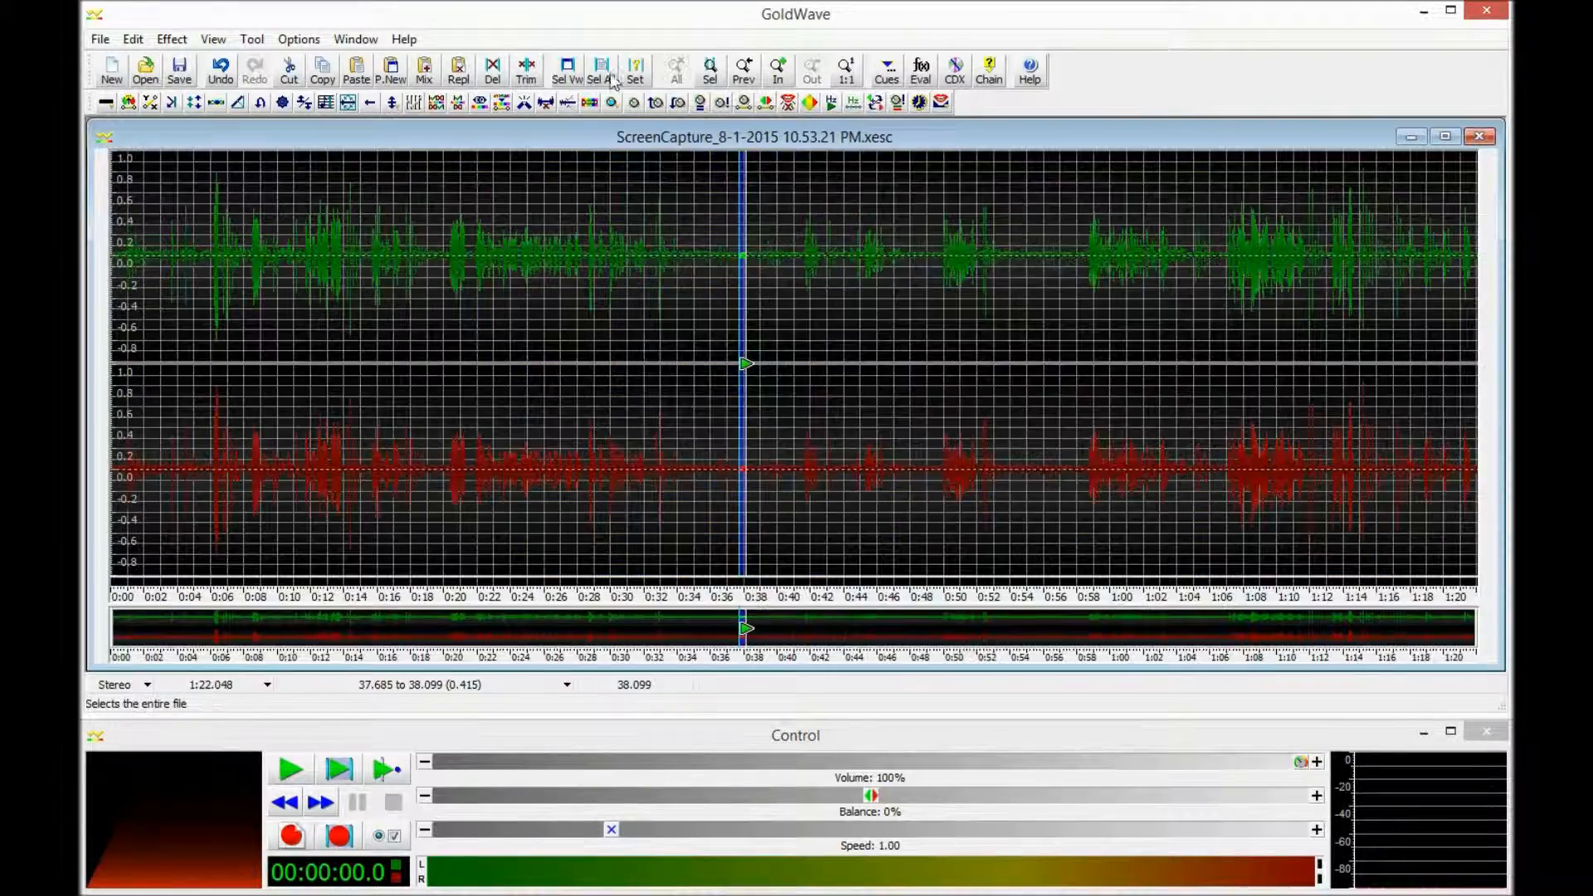
pyautogui.click(613, 78)
# - Run Noise Reduction from the clipboard sample with FFT size 14 and 16x overlap
pyautogui.click(172, 39)
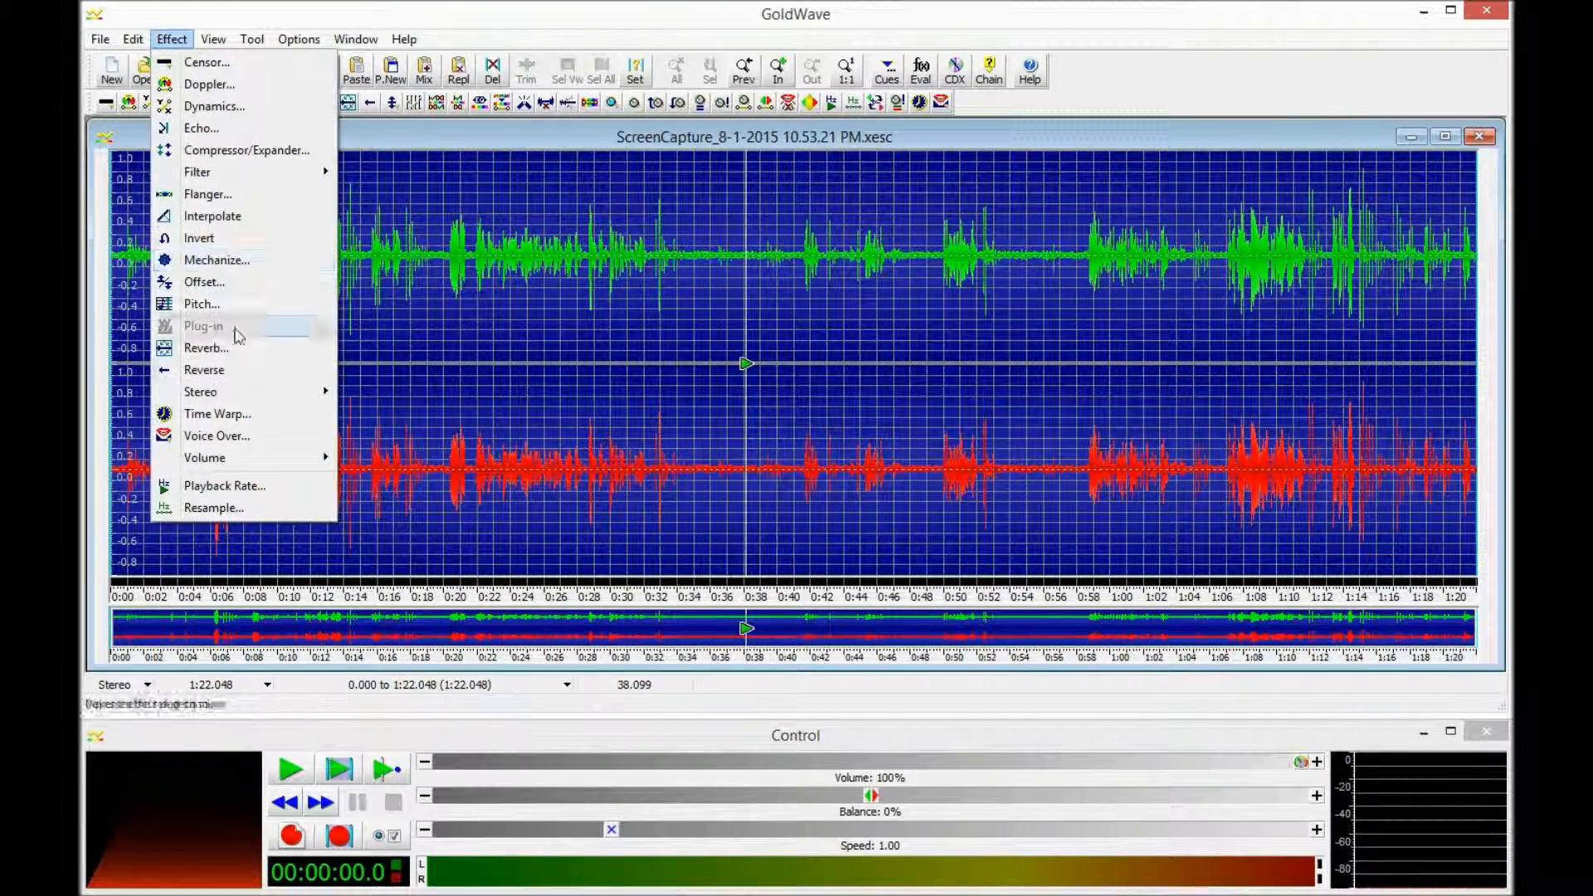
pyautogui.moveTo(249, 171)
pyautogui.click(419, 261)
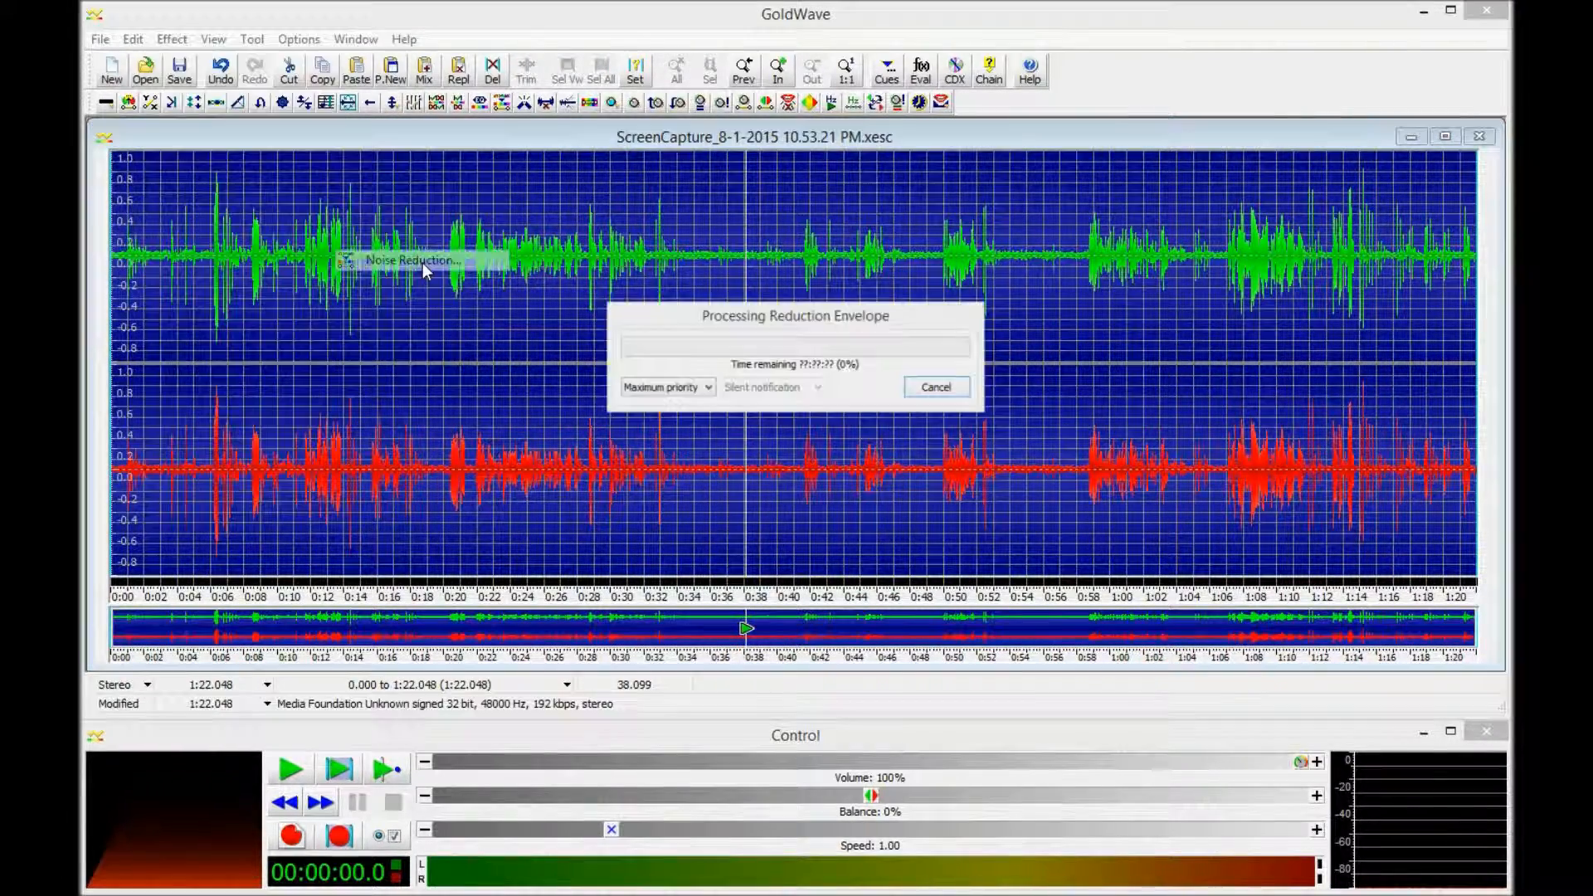
pyautogui.click(641, 481)
pyautogui.click(992, 391)
pyautogui.click(992, 392)
pyautogui.click(990, 425)
pyautogui.click(979, 470)
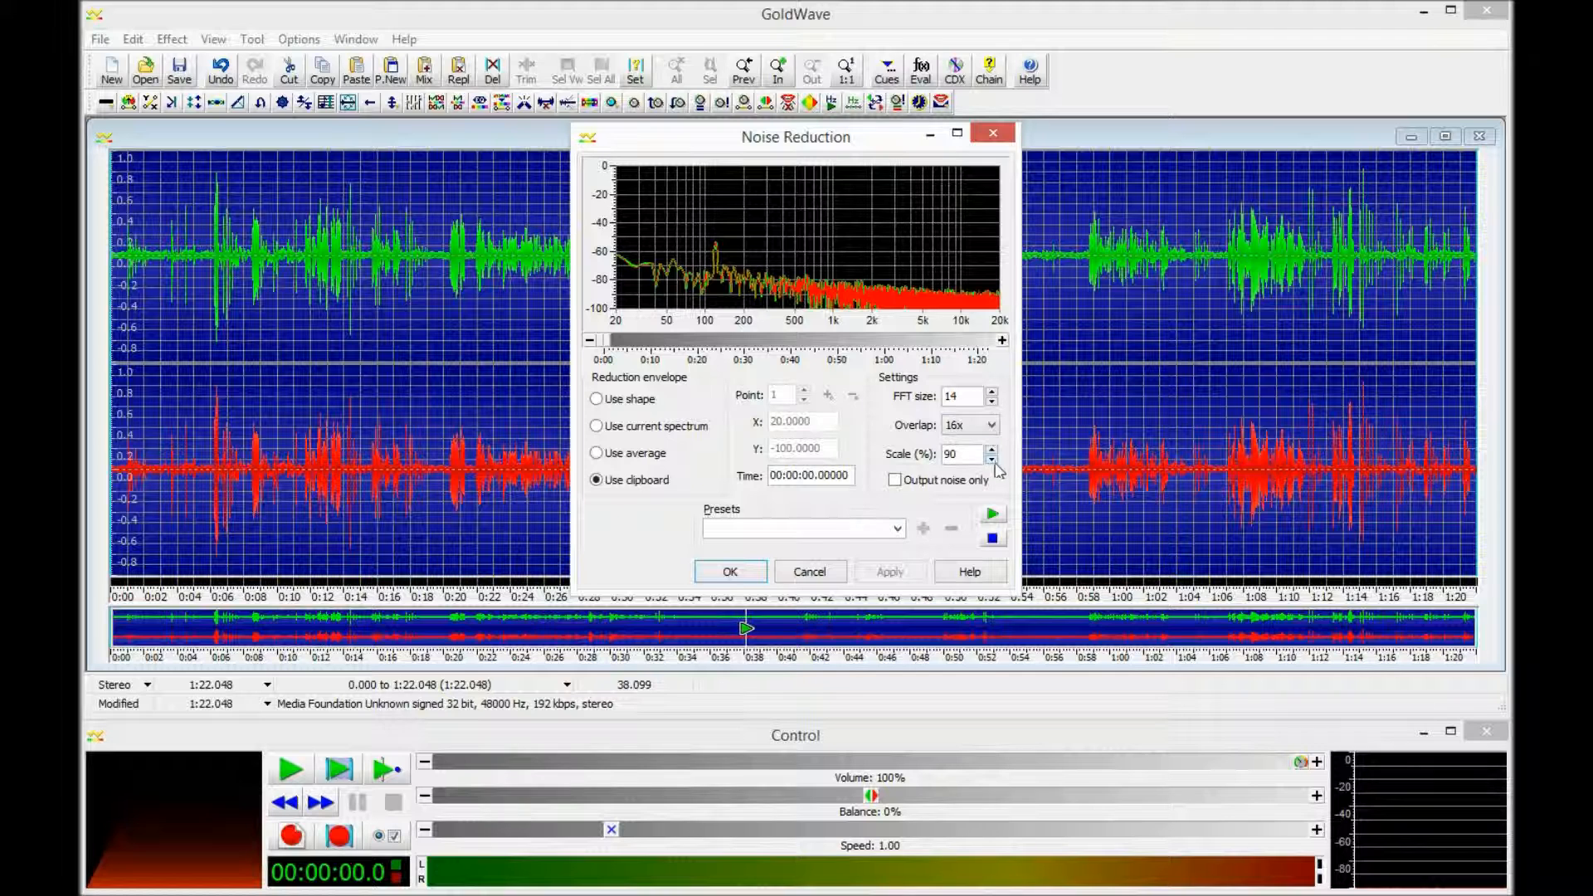
pyautogui.click(730, 574)
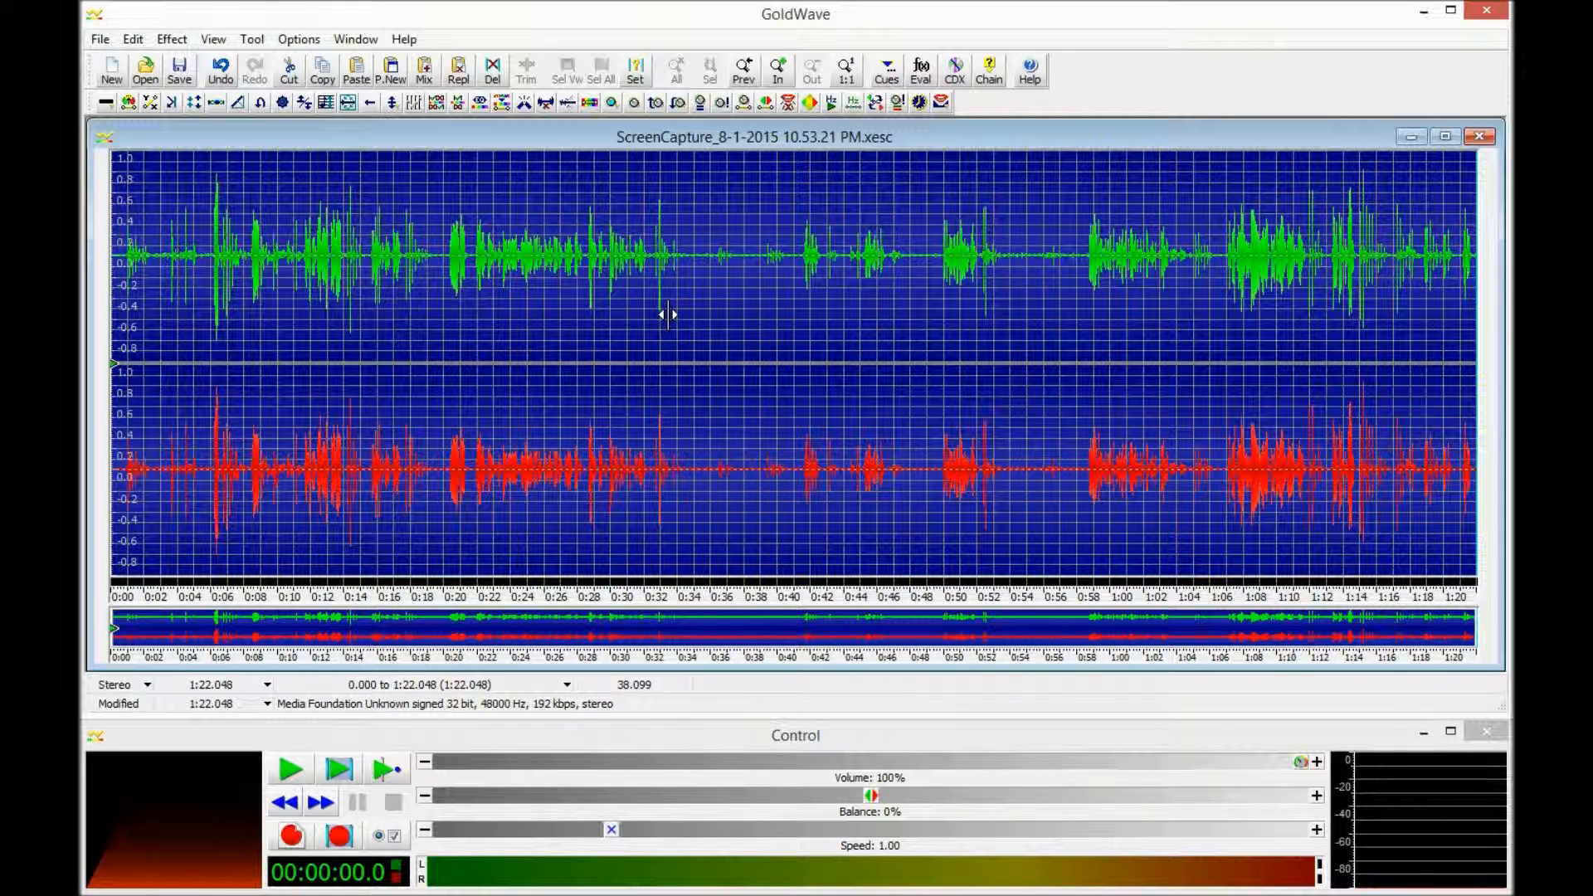
# - Open GoldWave's File menu and close it again without choosing a command
pyautogui.click(100, 41)
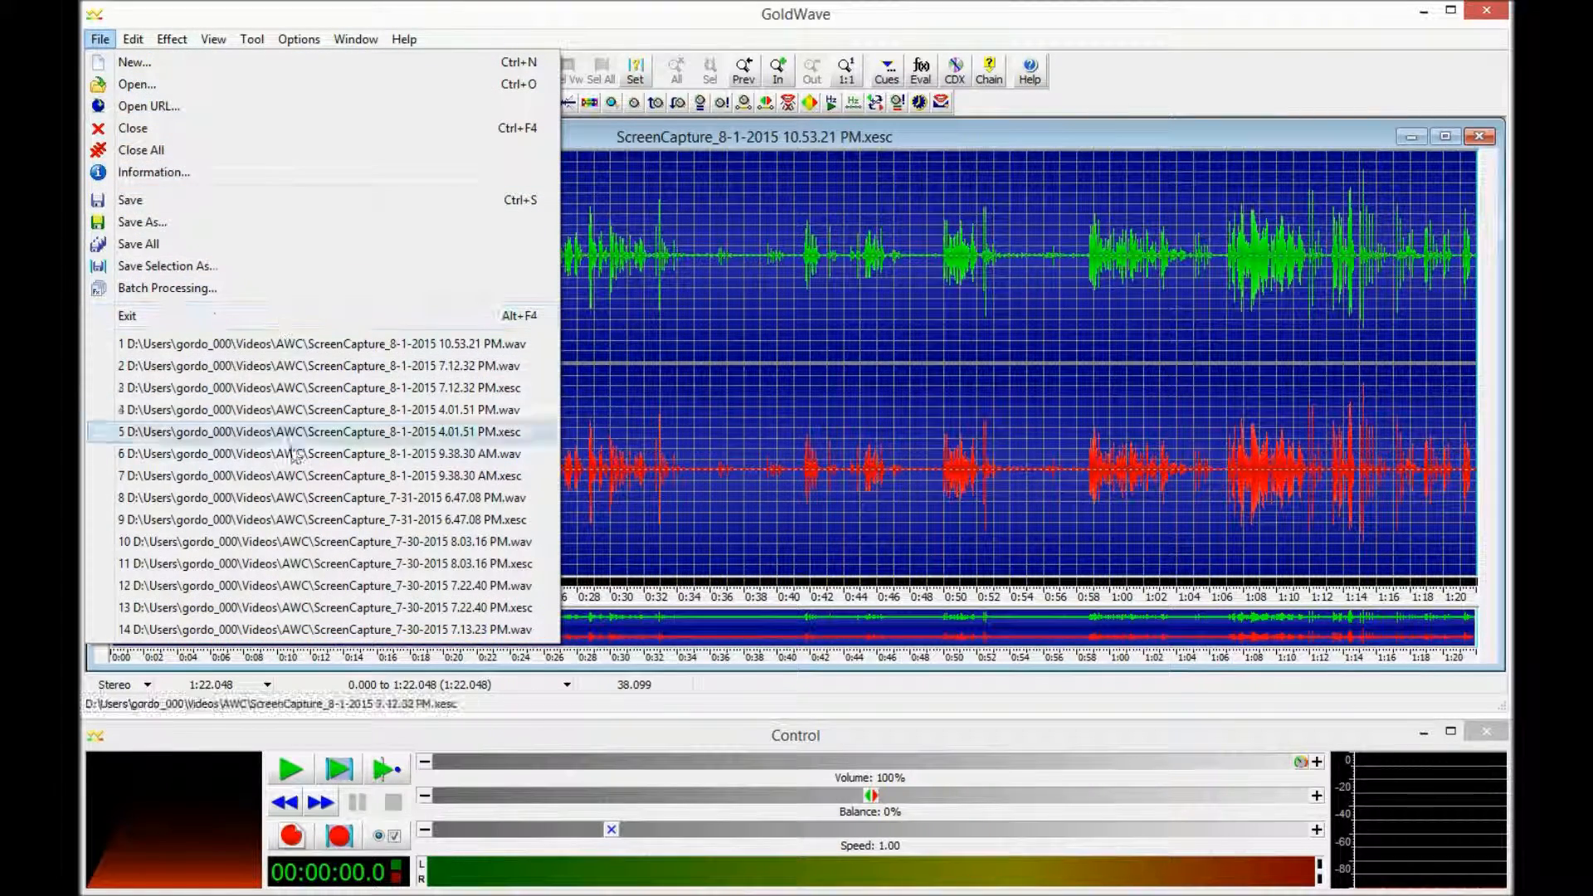
pyautogui.click(1072, 73)
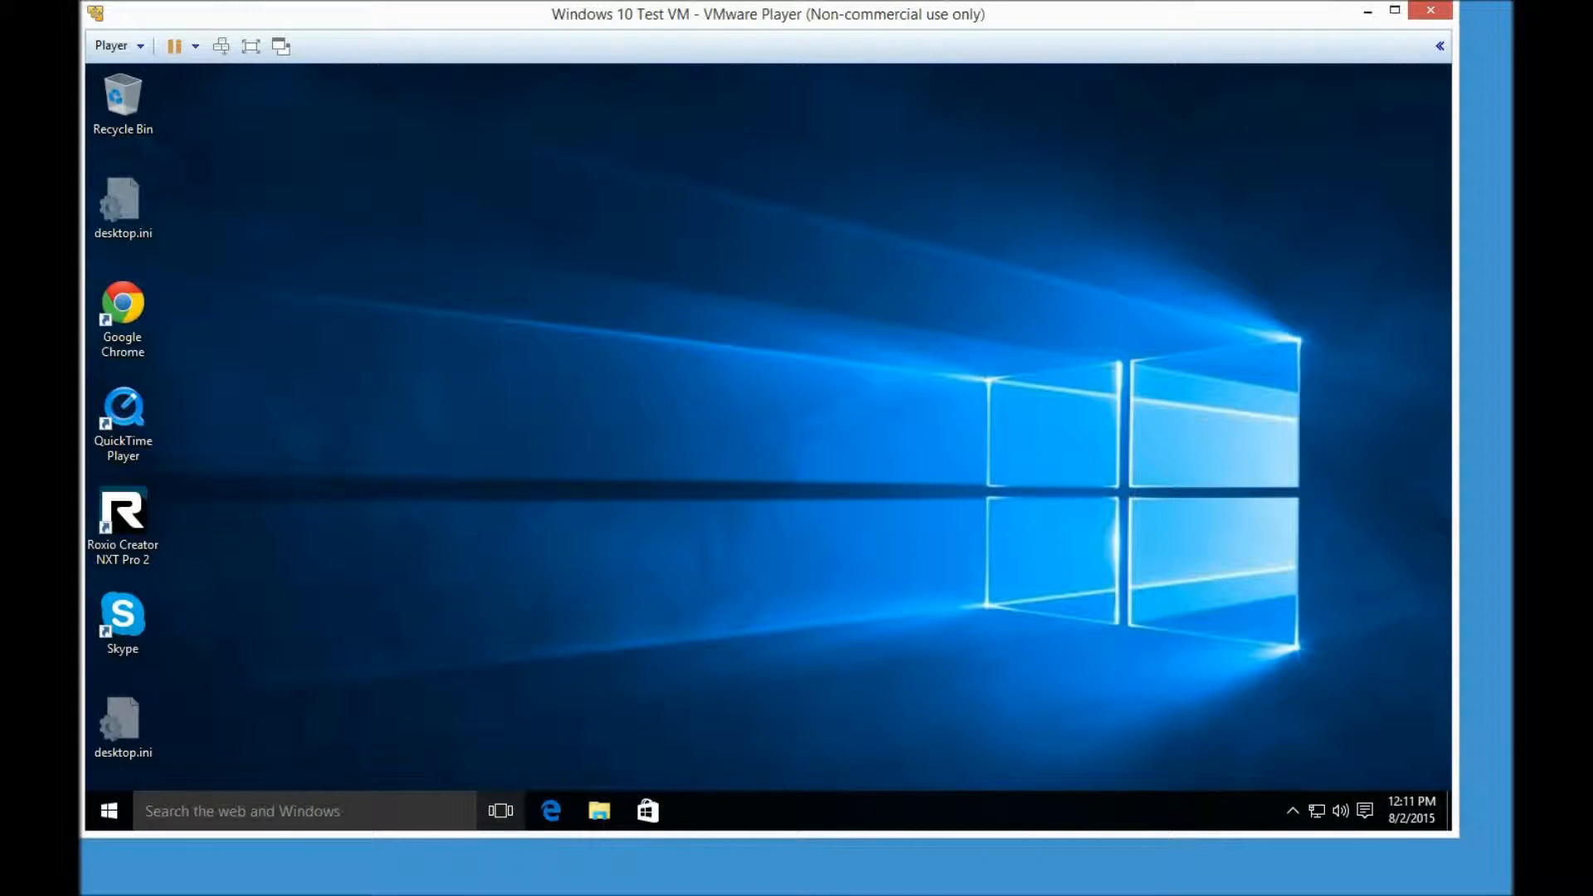
# - Bring up the SecureWin10Pro-E1 project and select the first clip and its music track
pyautogui.moveTo(327, 894)
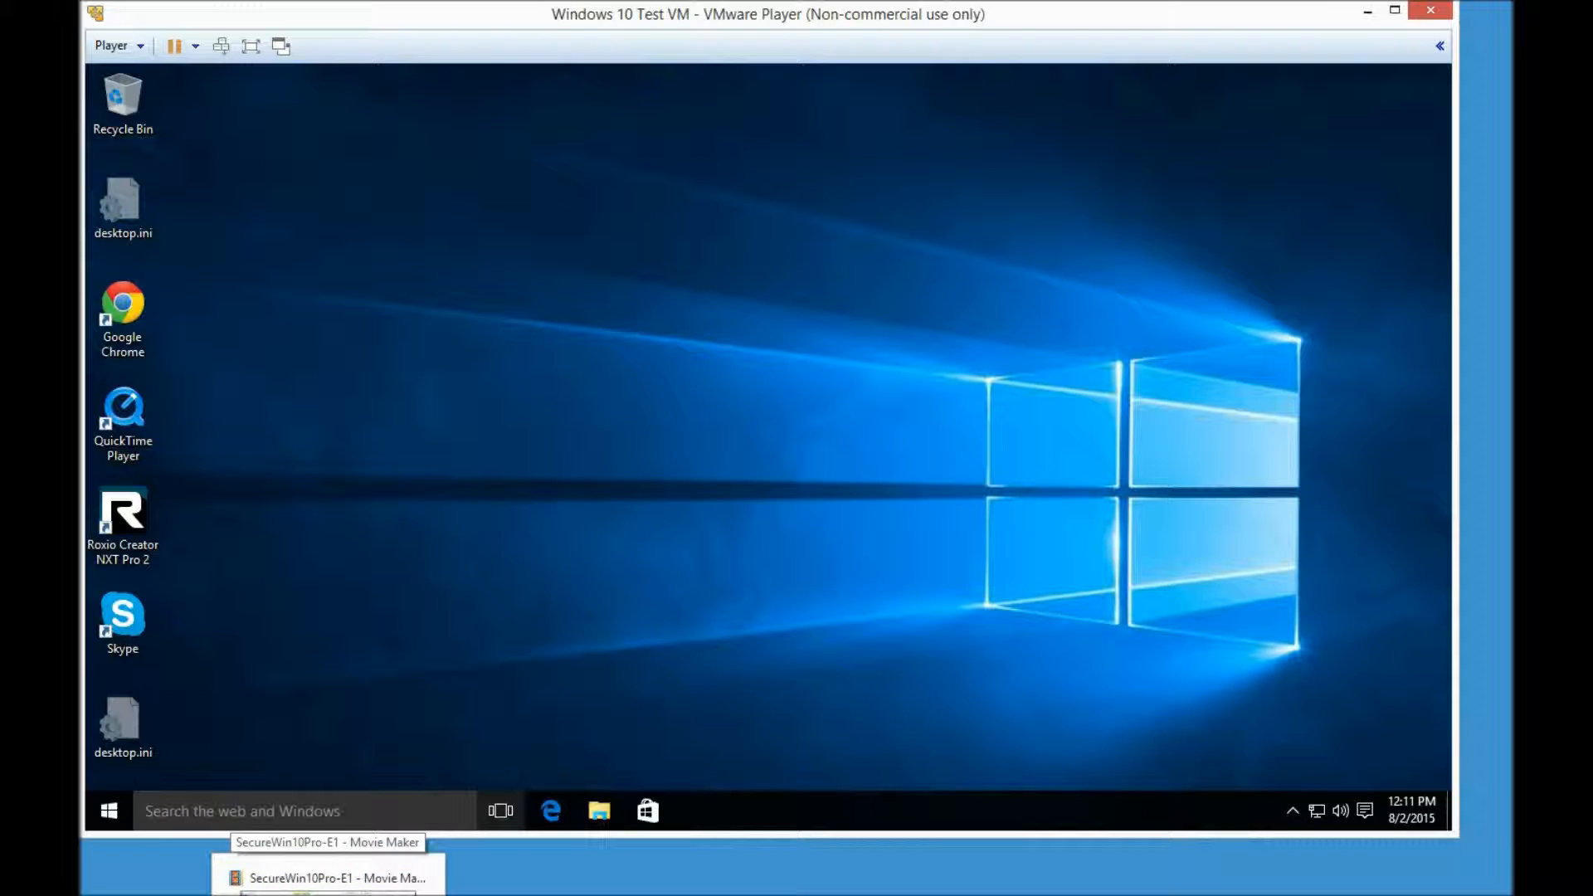
pyautogui.click(327, 880)
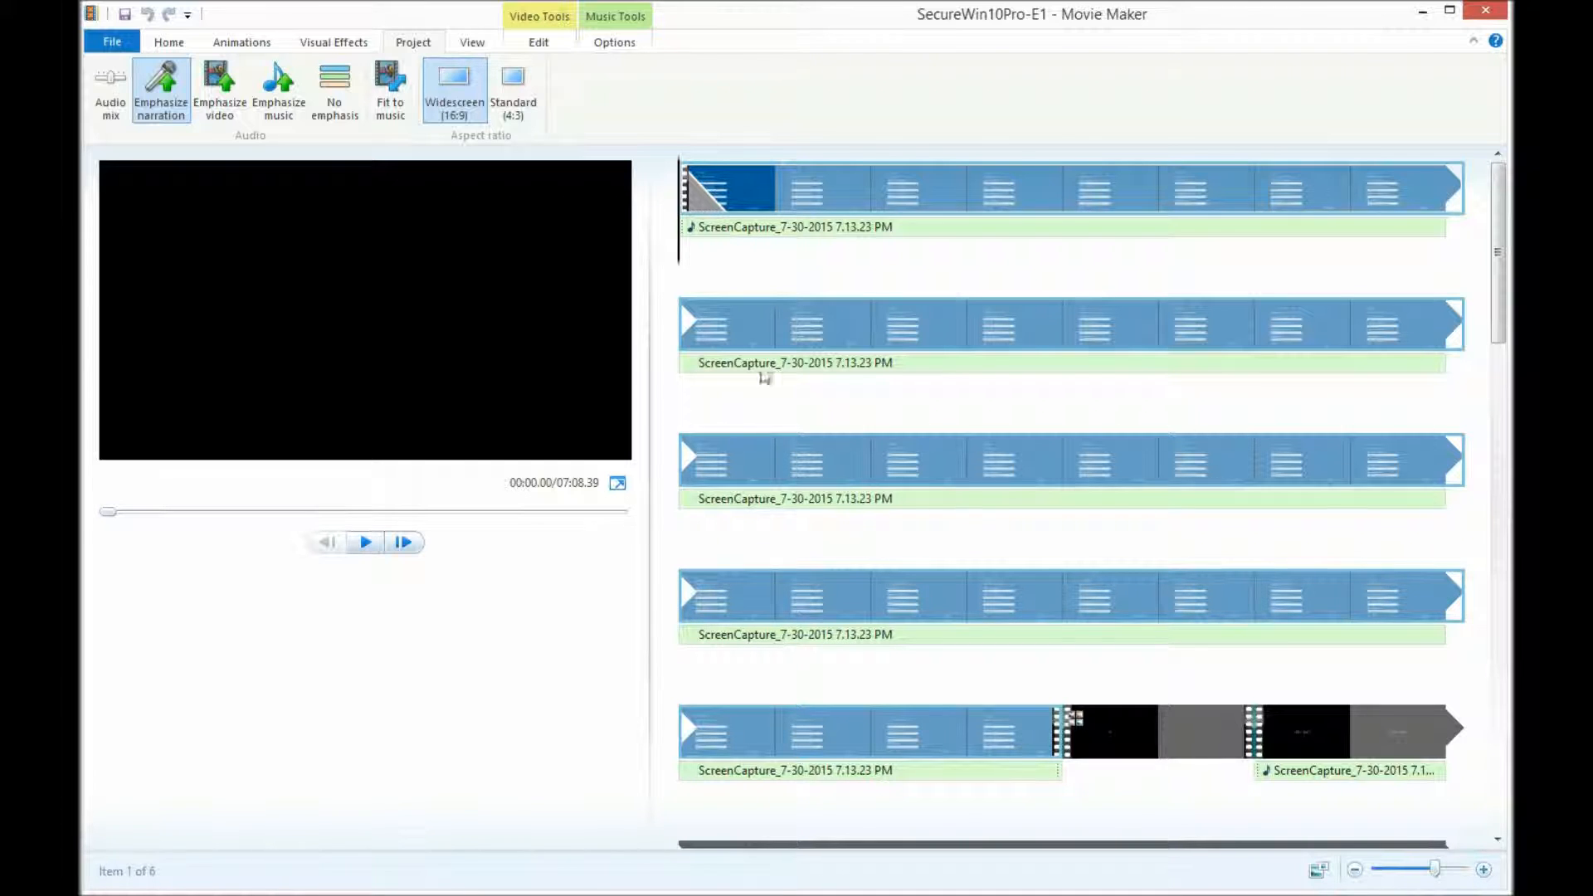
pyautogui.click(831, 185)
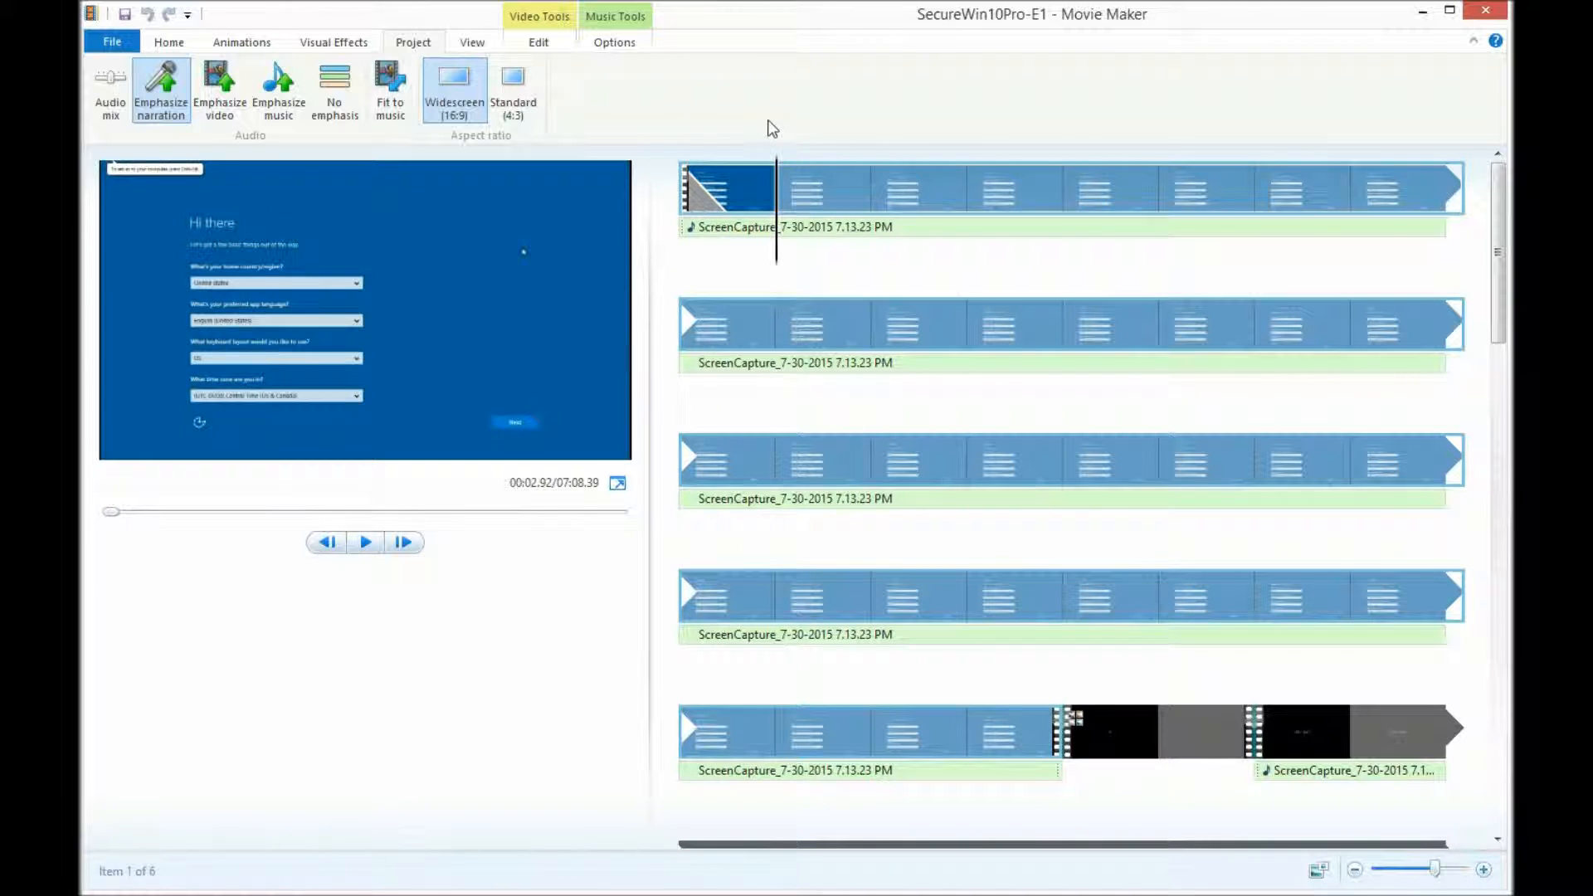
pyautogui.click(741, 227)
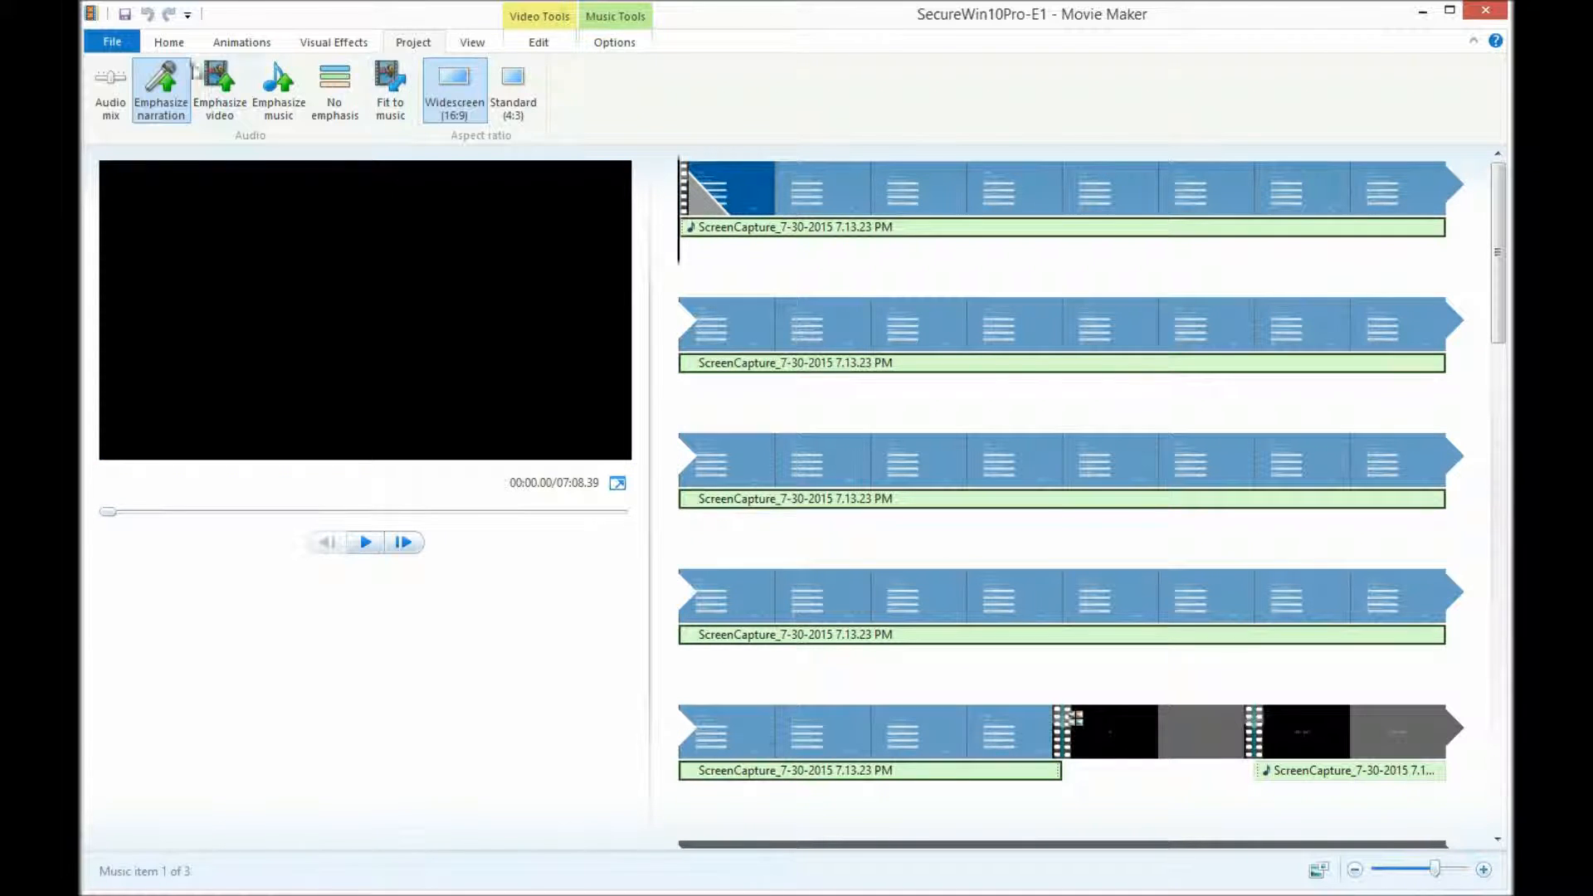
# - Select the short black clip sped up 16x and show its Video Tools Edit settings
pyautogui.click(169, 44)
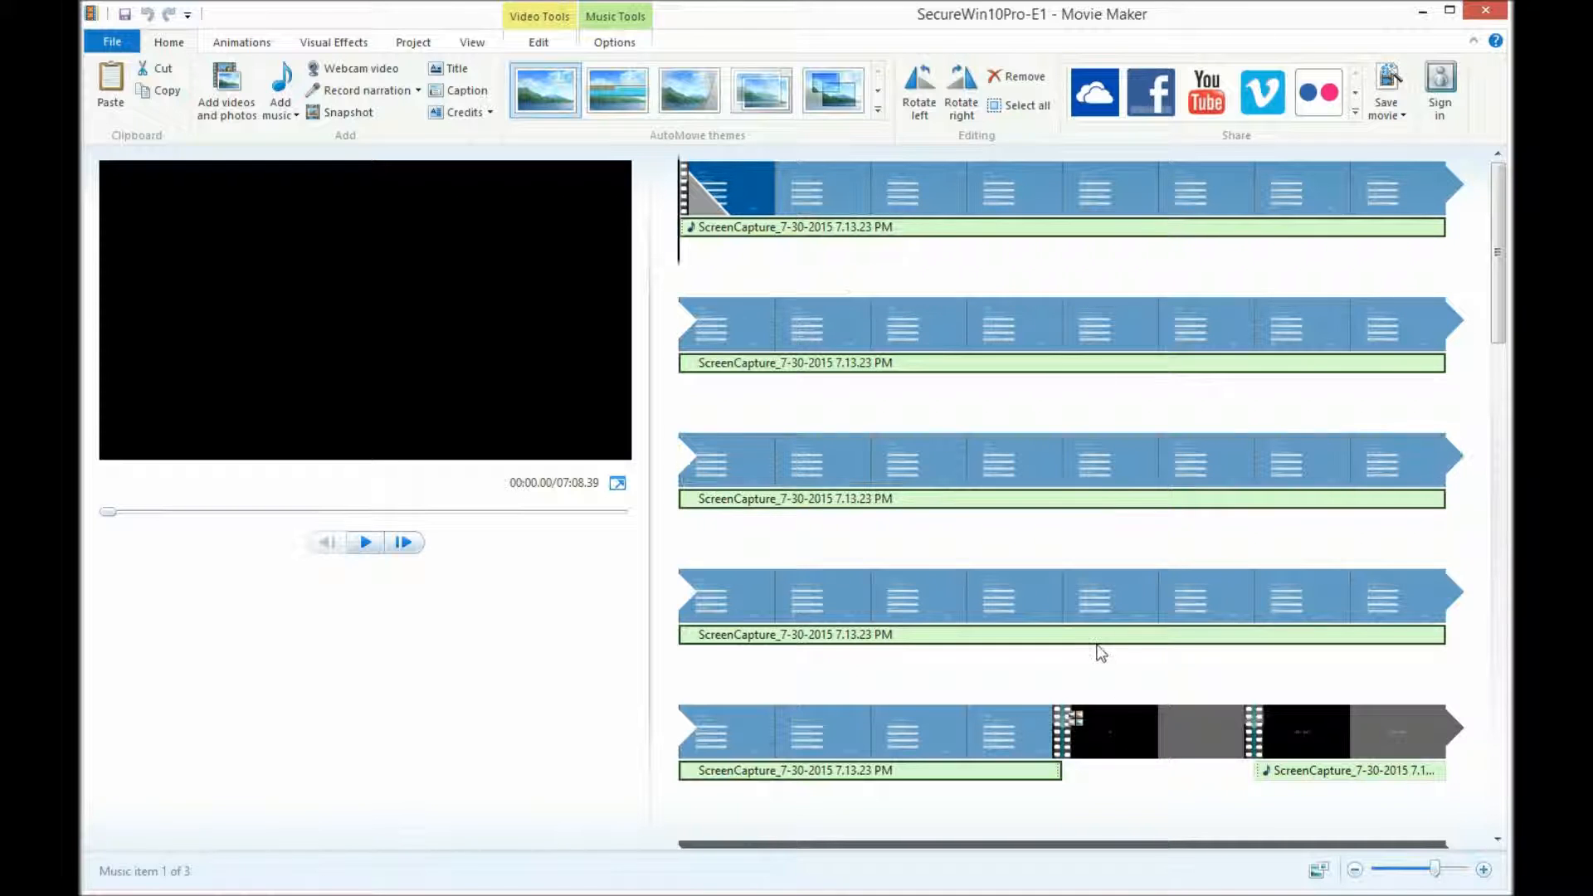
pyautogui.click(1066, 736)
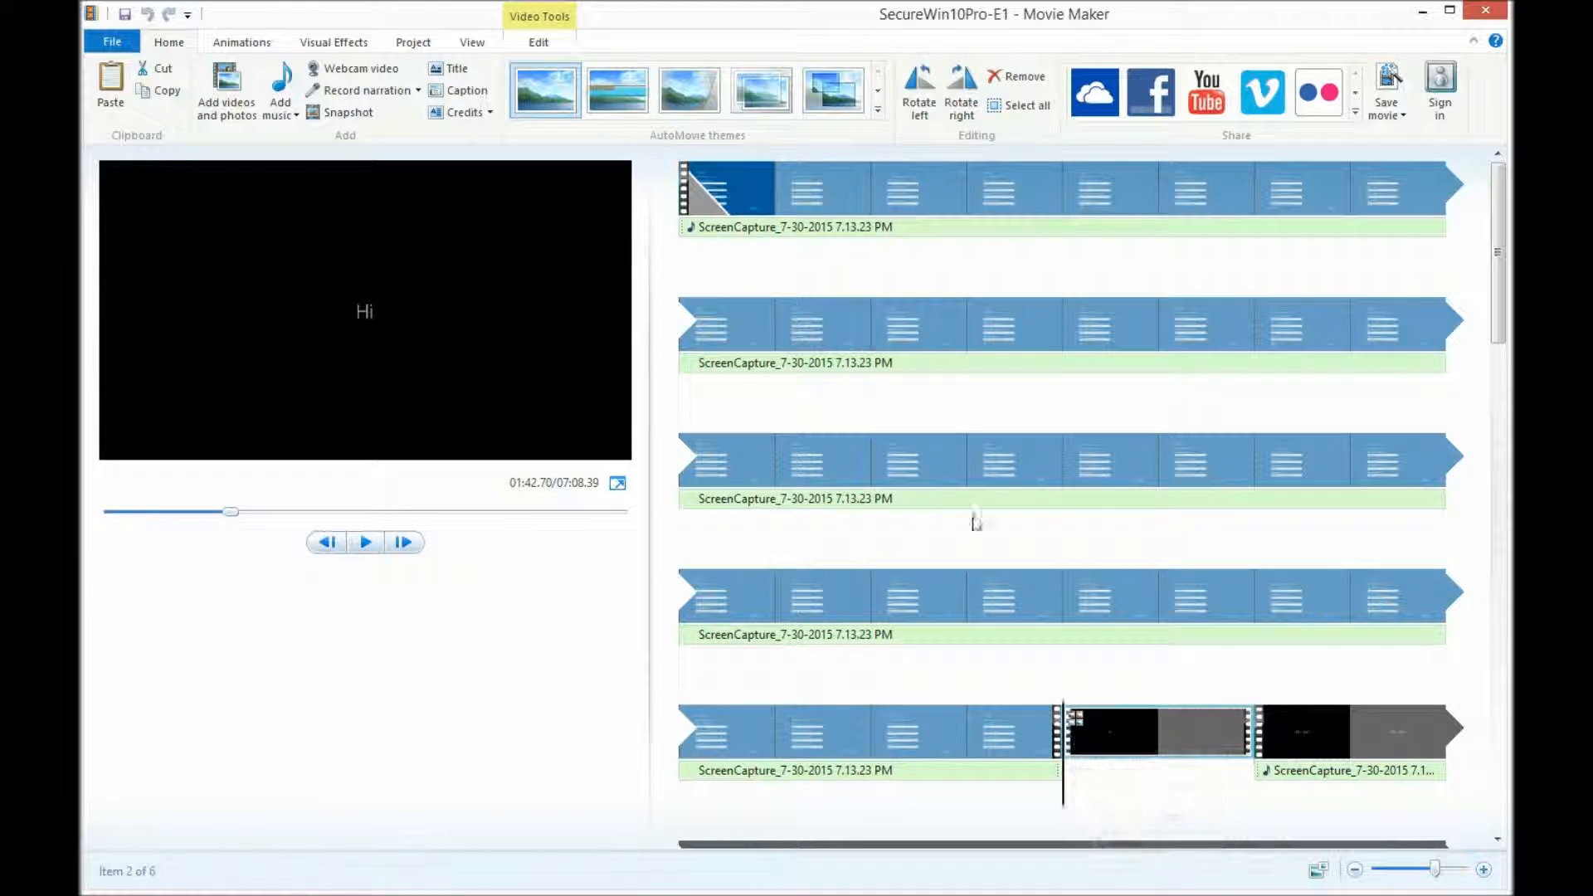
pyautogui.click(539, 50)
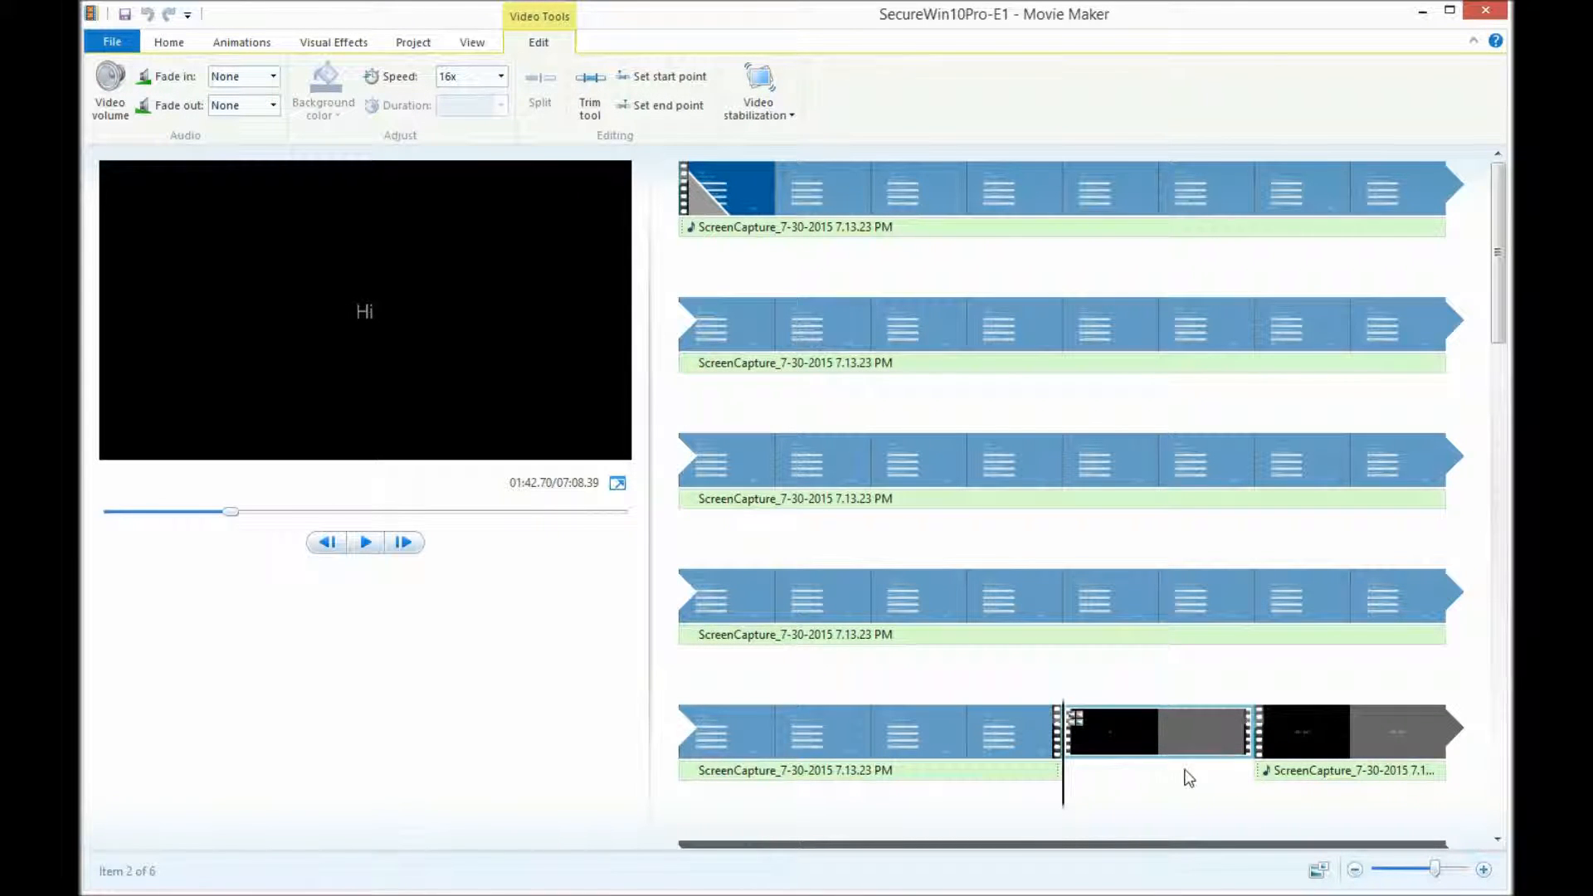
pyautogui.moveTo(1133, 731)
# - Scroll through all six ScreenCapture clips with captions, selecting everything with Ctrl+A along the way
pyautogui.moveTo(1498, 286); pyautogui.dragTo(1498, 612)
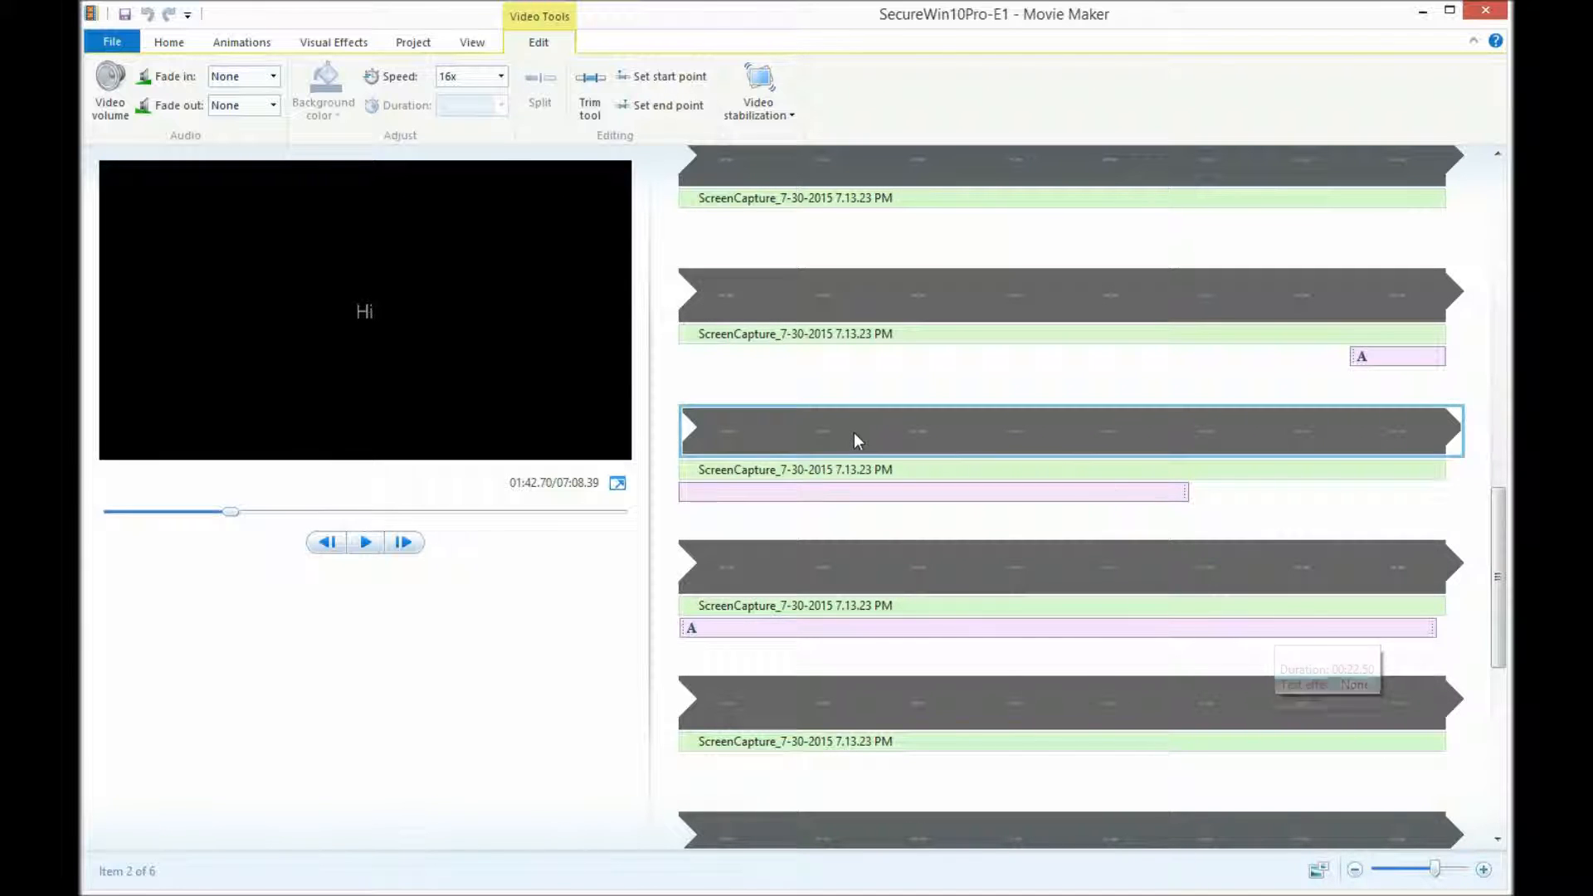
pyautogui.hotkey('ctrl', 'a')
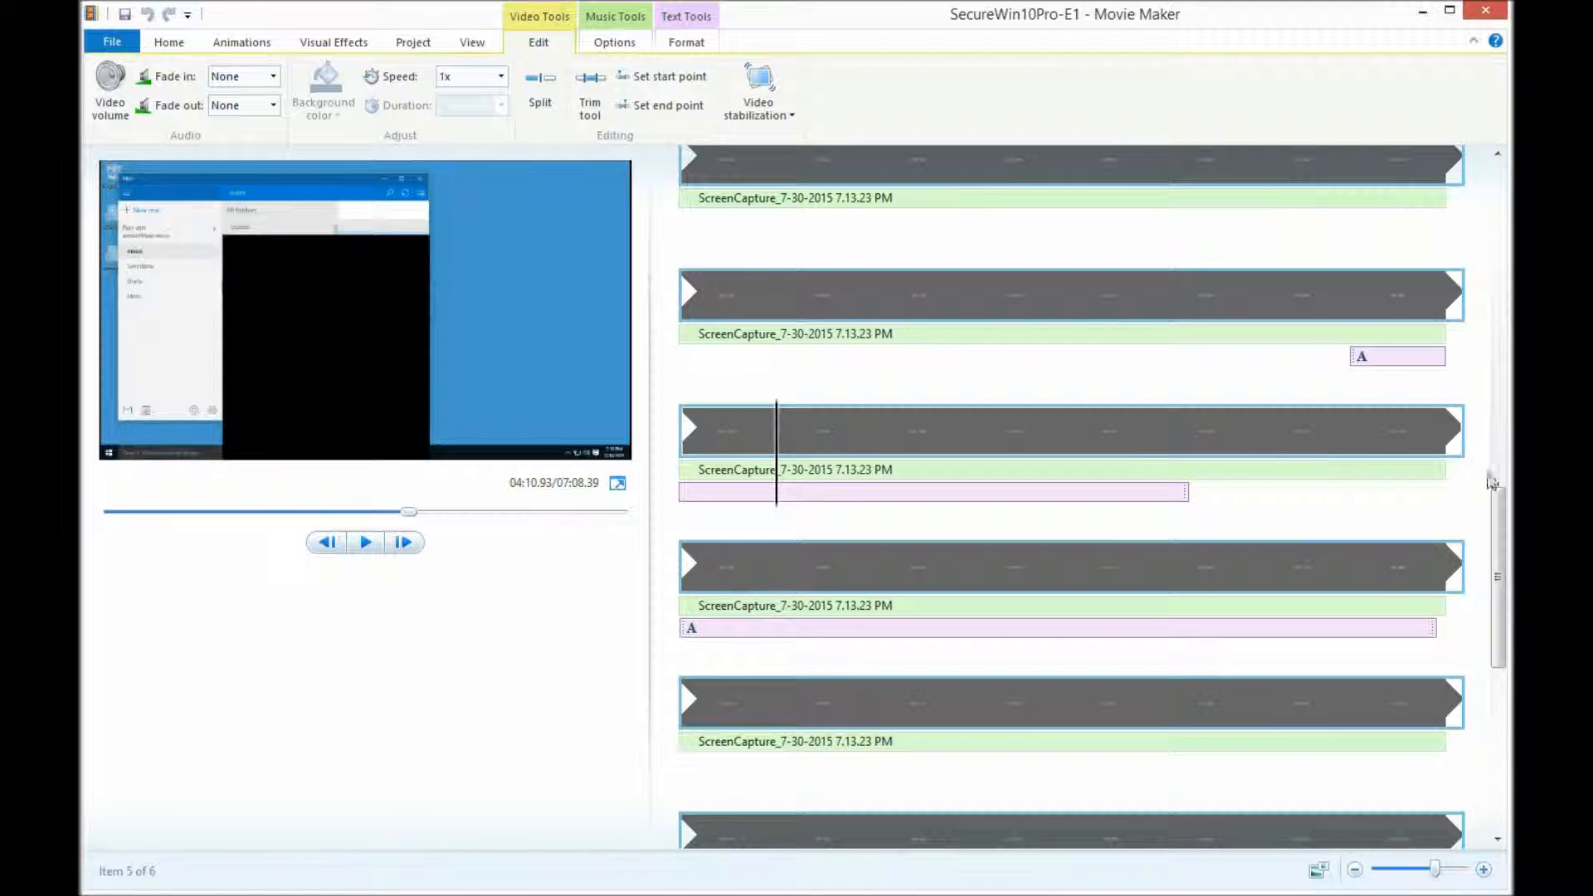
pyautogui.moveTo(1500, 516); pyautogui.dragTo(1501, 648)
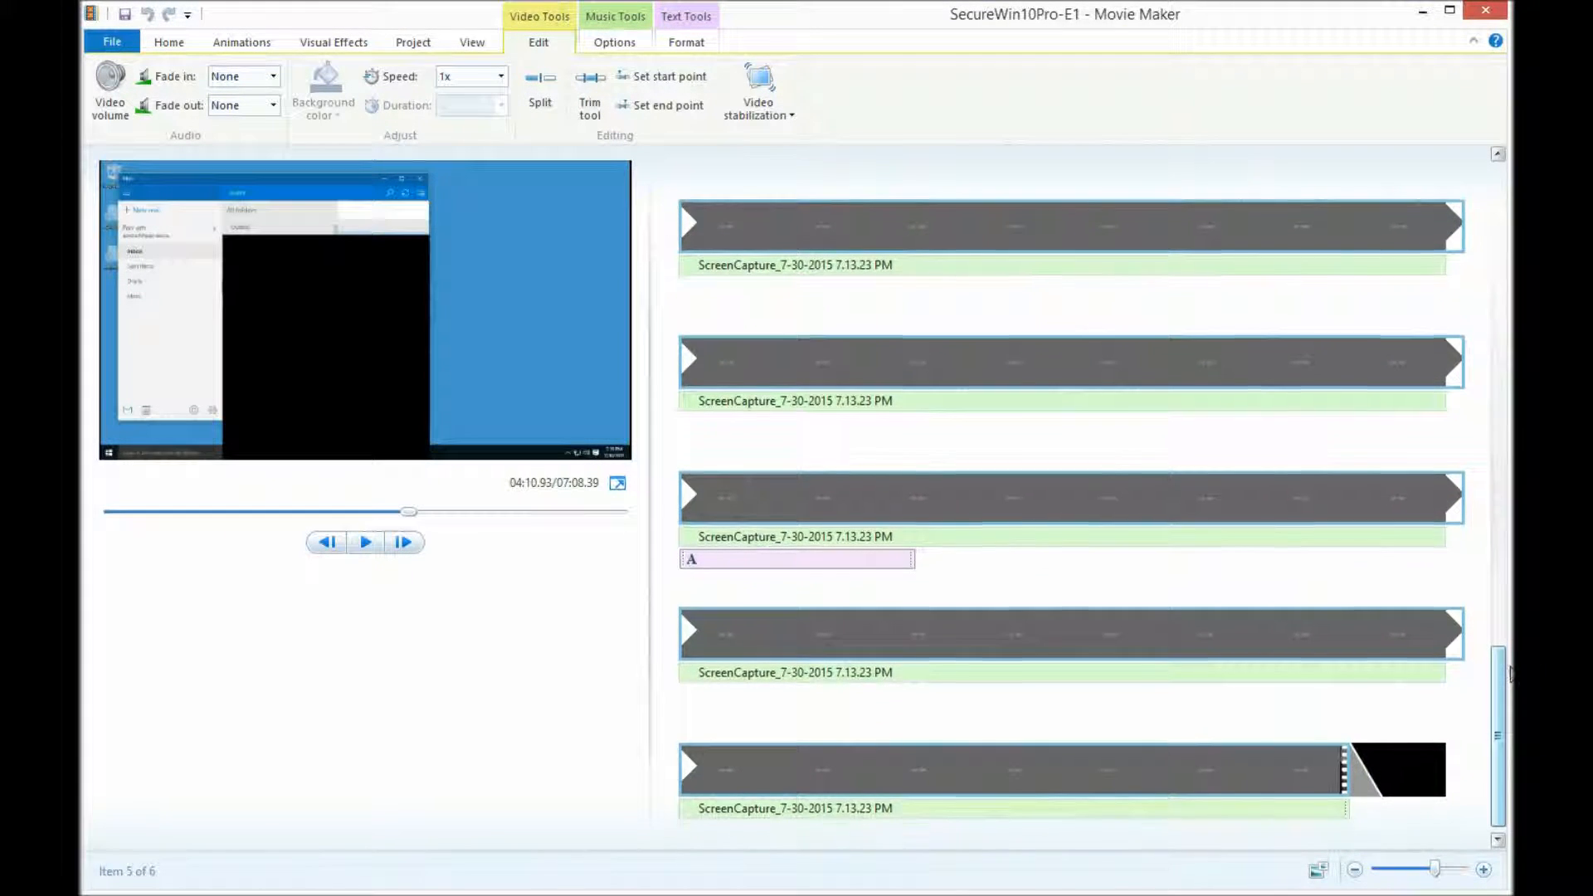